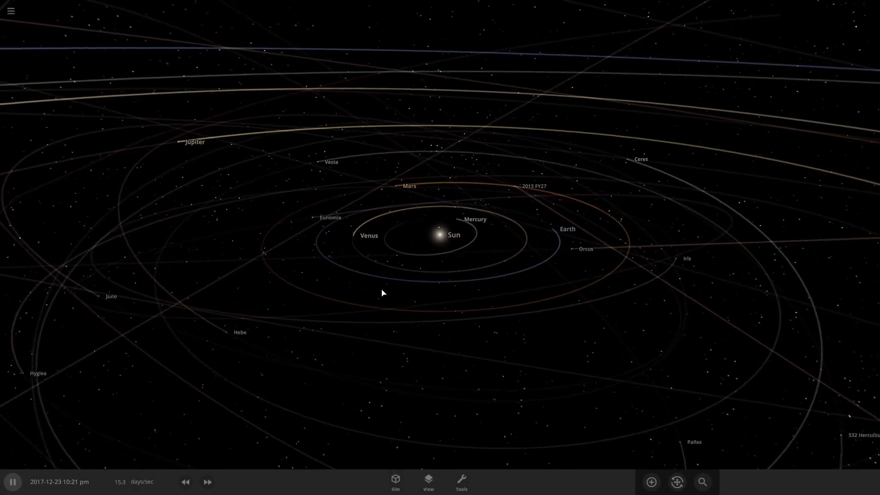
Start a new empty simulation in place of the solar system scene
drag(391, 294, 498, 310)
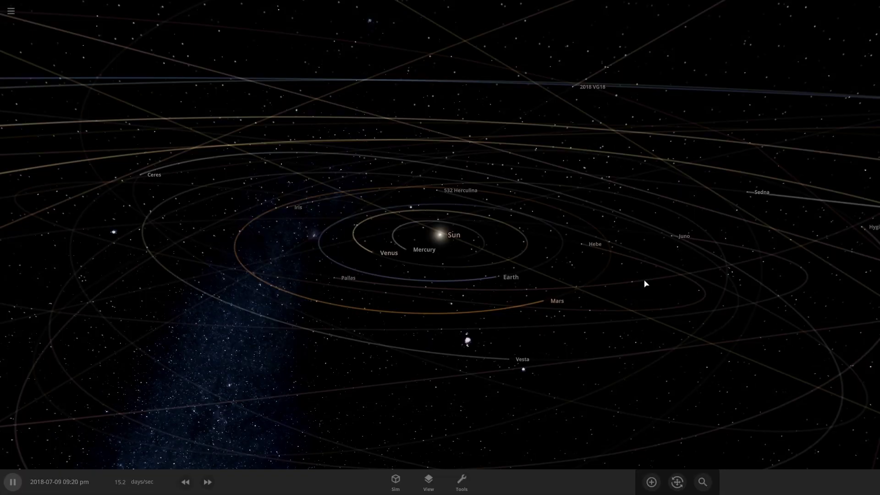
click(16, 12)
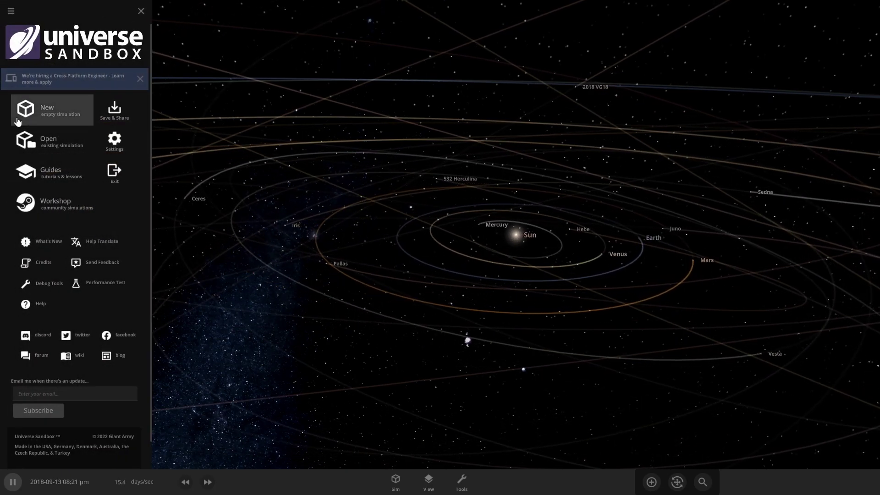
click(32, 114)
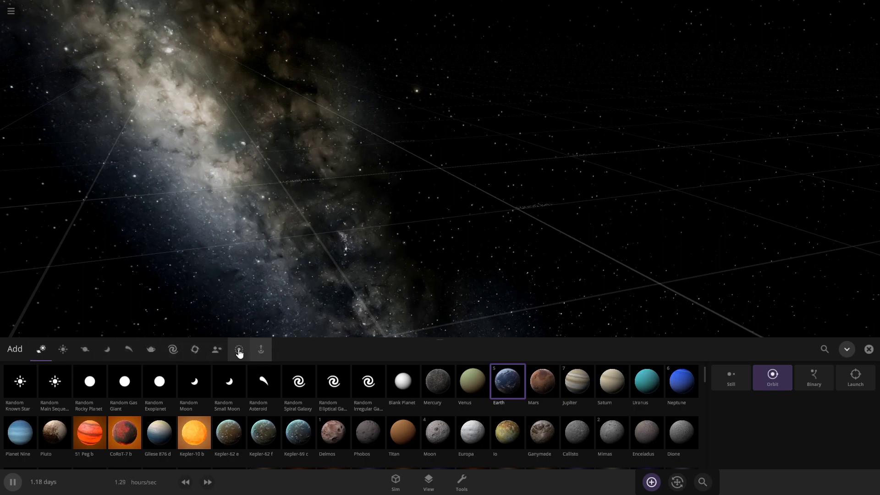
Add a random known star to the empty simulation
click(61, 351)
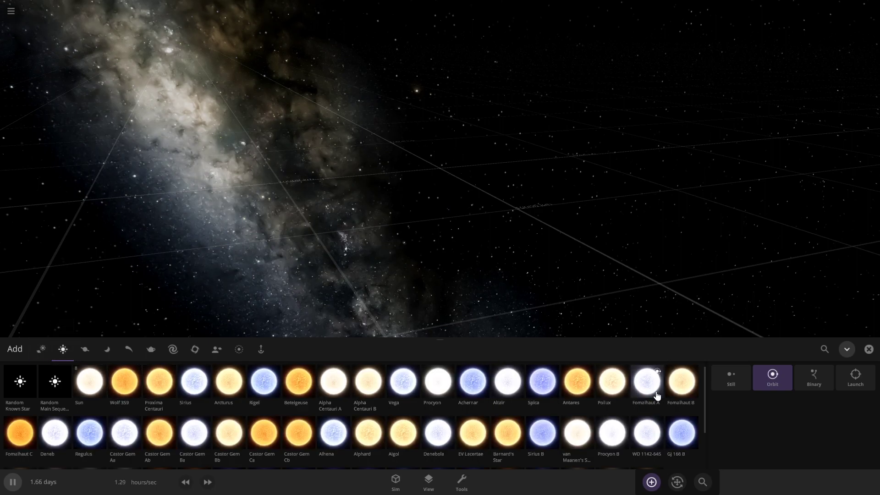
mouse_move(225, 377)
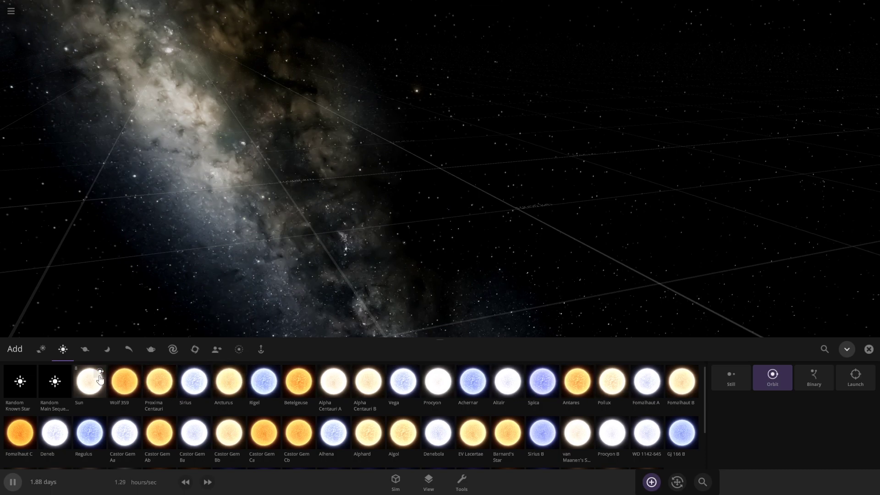
mouse_move(90, 384)
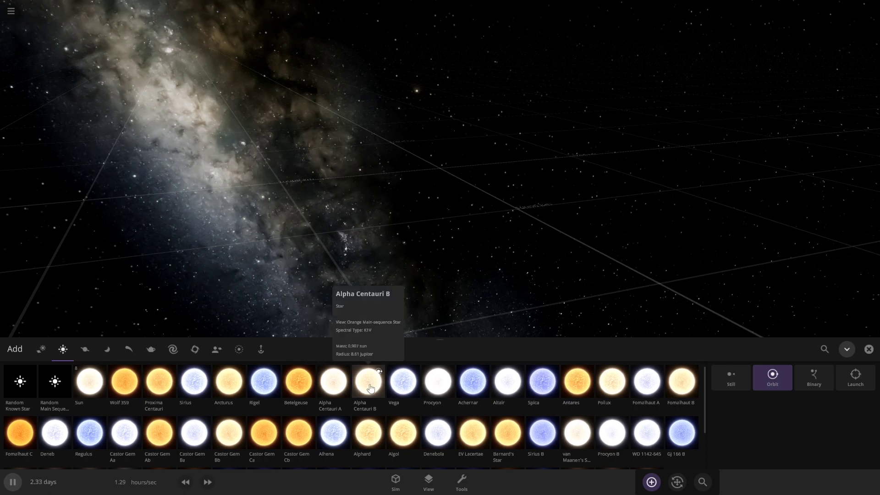
click(20, 381)
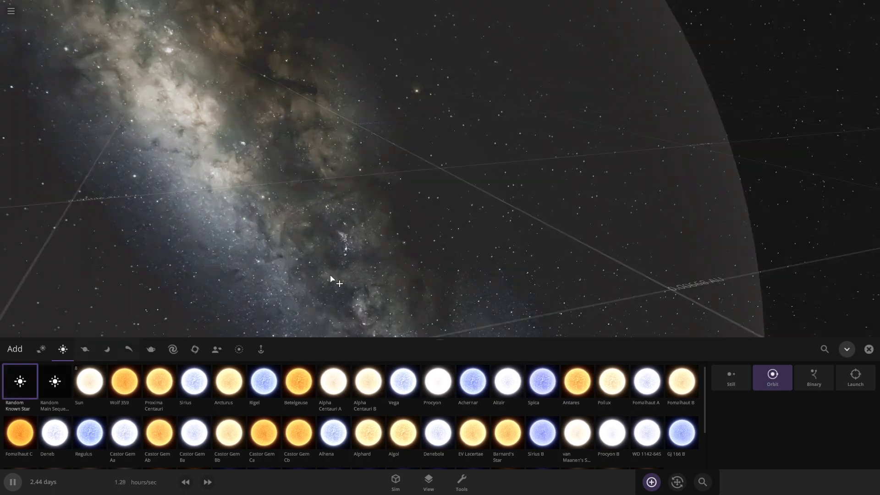
key(Escape)
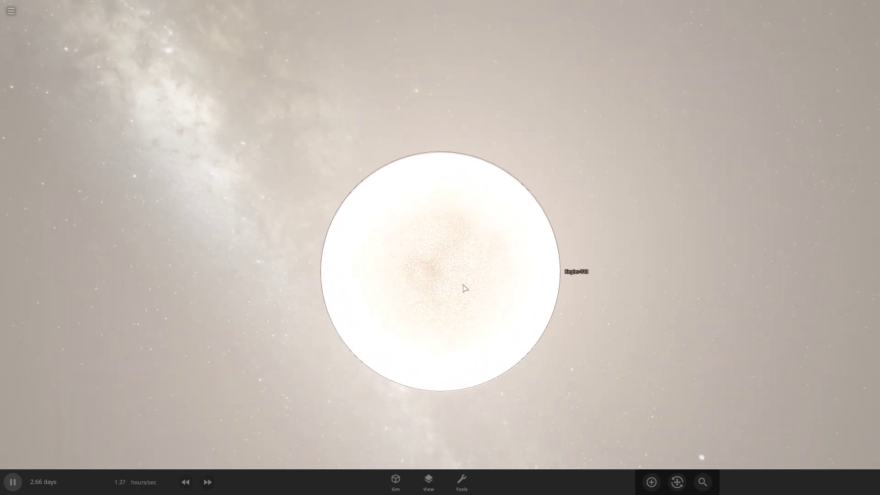
Open the new star's properties and set its age to 0
click(465, 287)
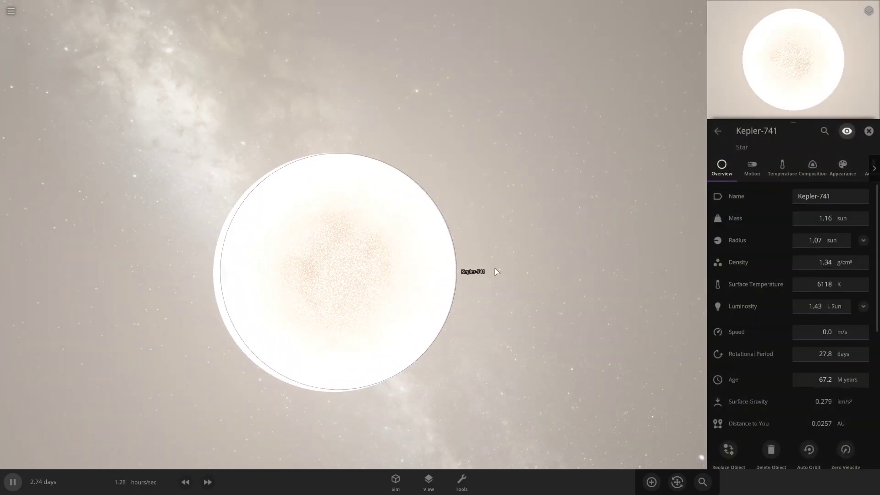
click(855, 221)
click(855, 227)
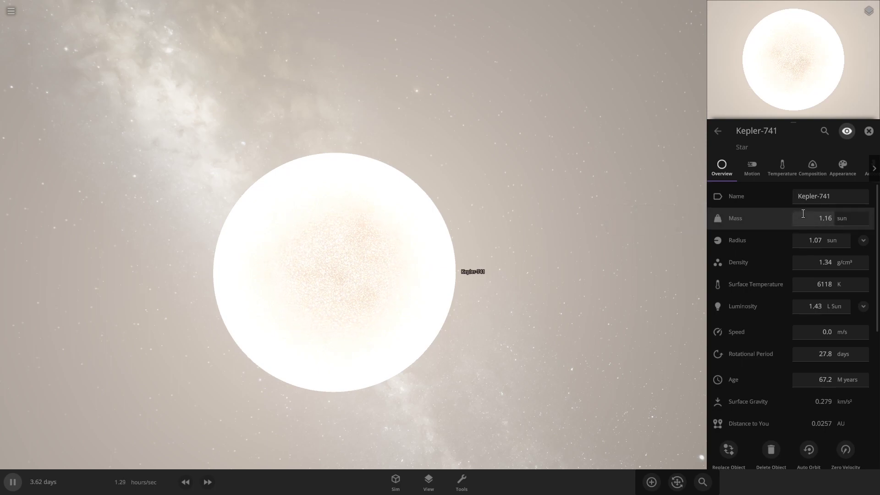
click(840, 196)
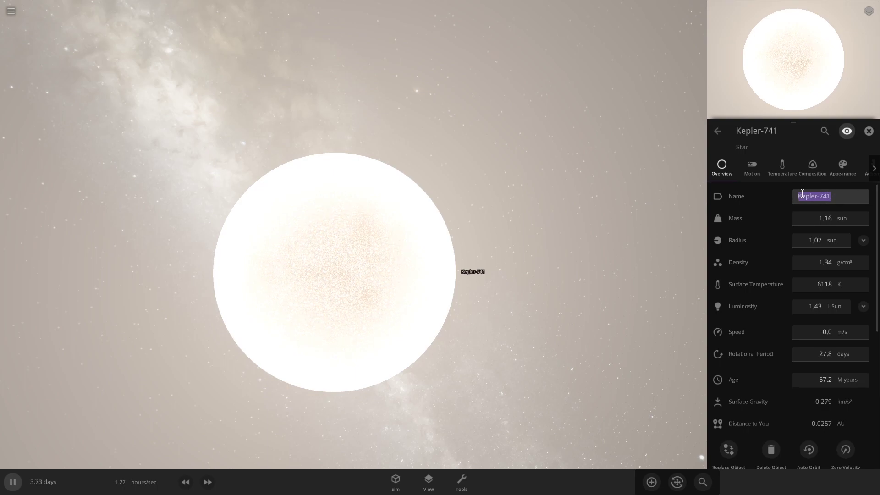
click(823, 382)
text(0)
key(Return)
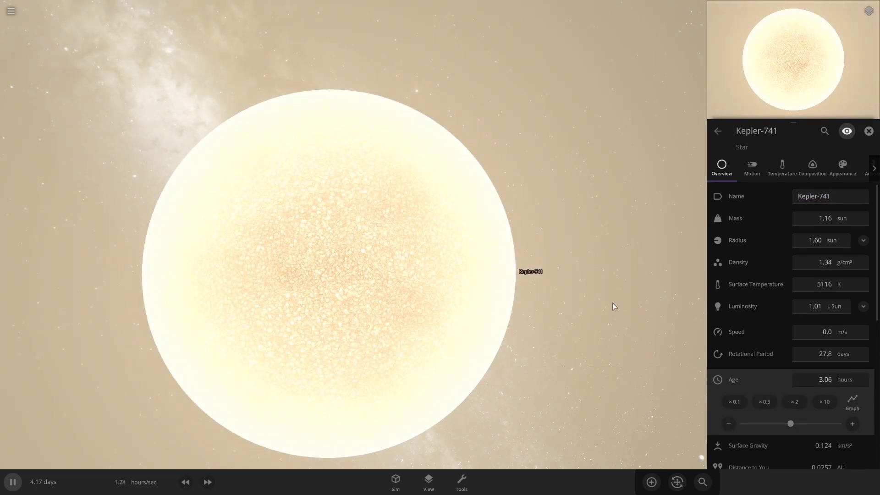
Turn on the habitable zone display around the star
scroll(609, 304, down, 5)
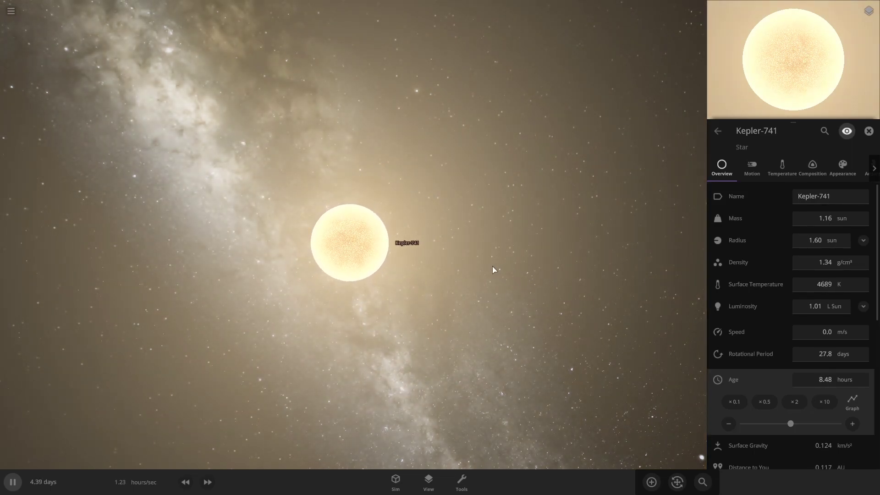
click(428, 484)
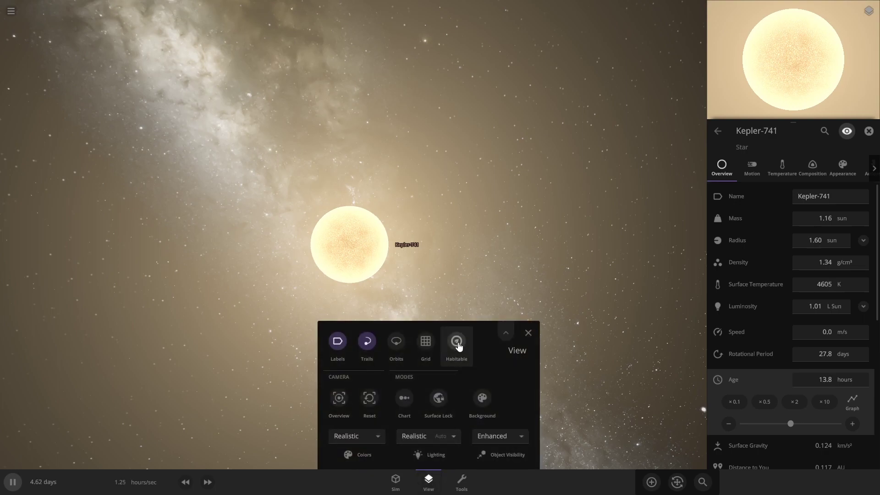
click(448, 276)
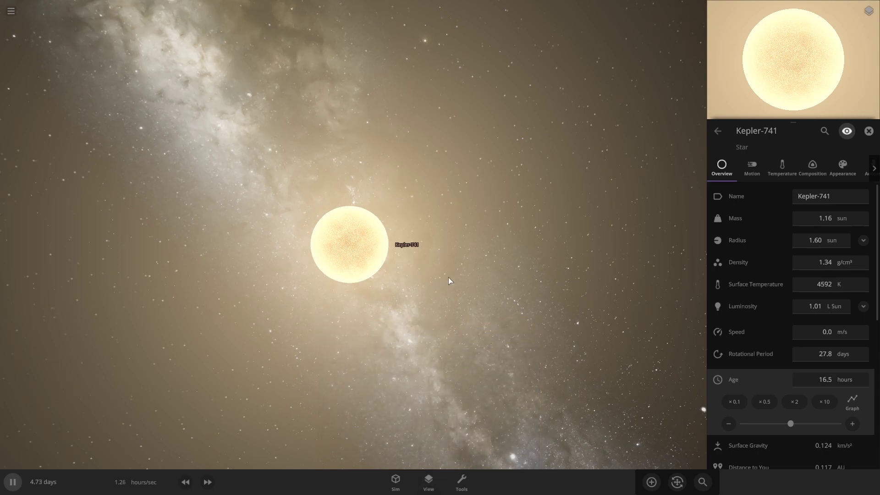
scroll(448, 277, down, 5)
scroll(449, 277, down, 6)
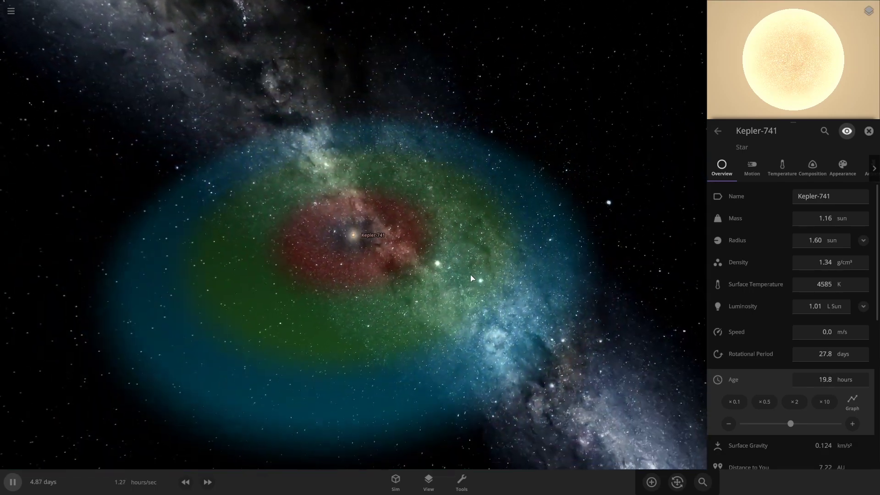
drag(471, 275, 491, 331)
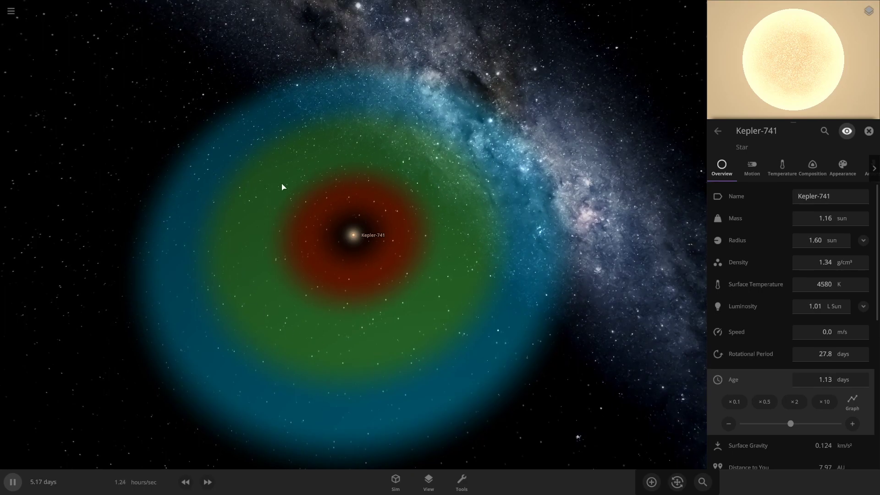
Close the star's properties and choose a random rocky planet as the object to add in orbit
click(868, 131)
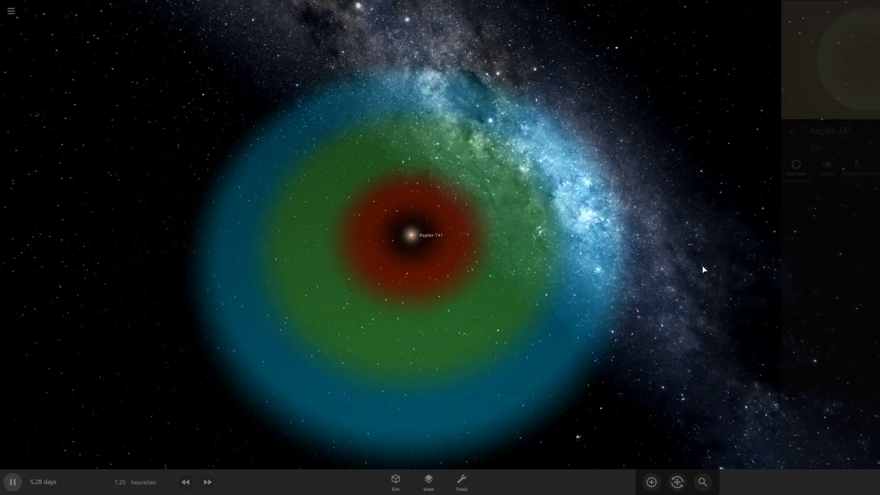
click(651, 482)
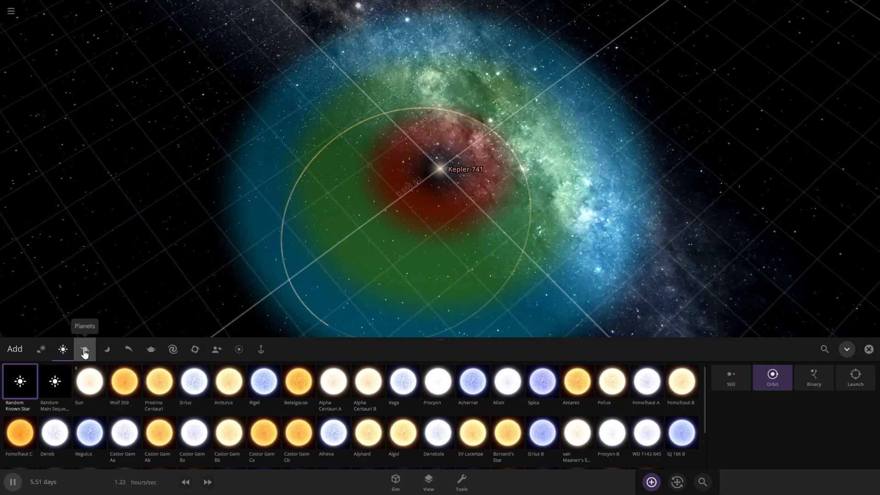
click(85, 349)
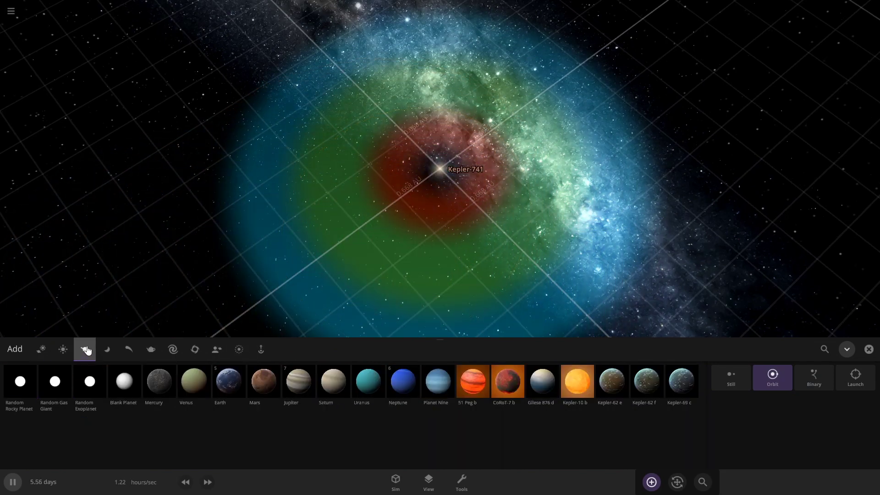
click(20, 383)
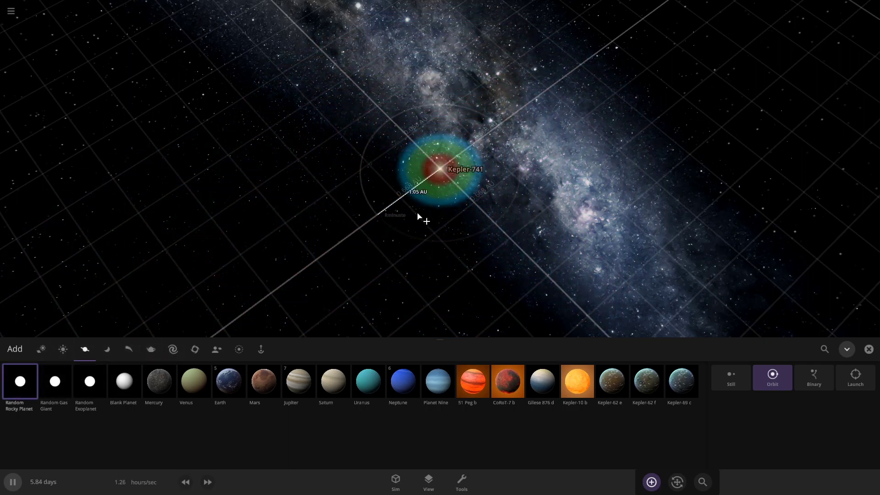
click(35, 389)
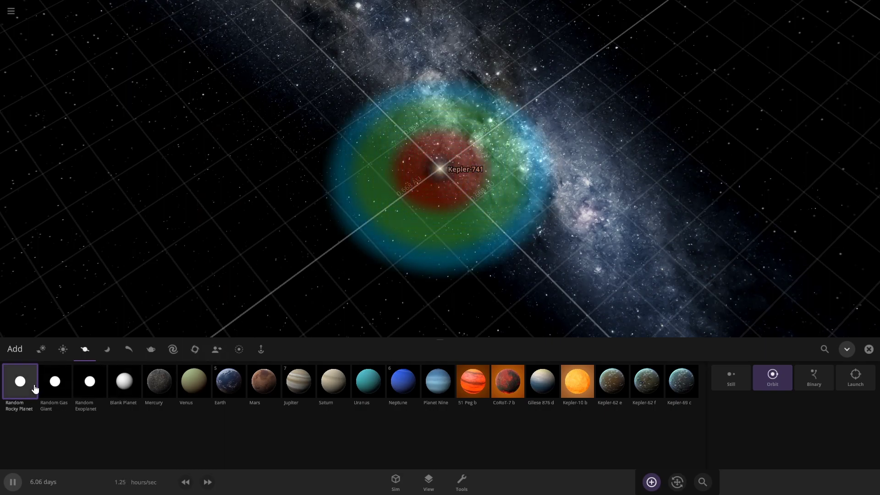
click(35, 388)
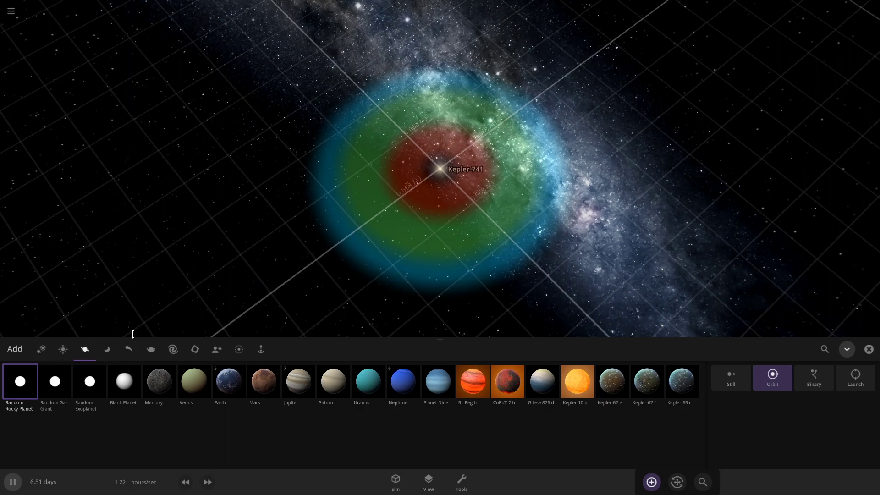
key(Escape)
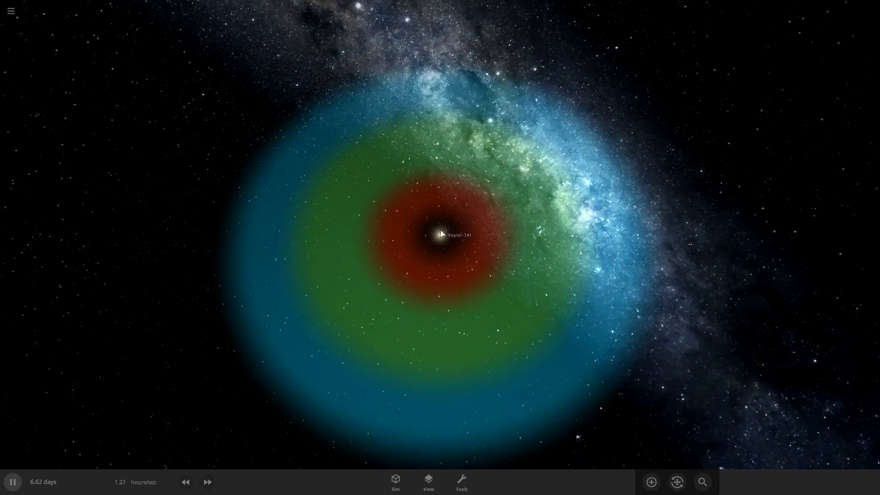
right_drag(635, 316, 627, 334)
scroll(630, 296, down, 4)
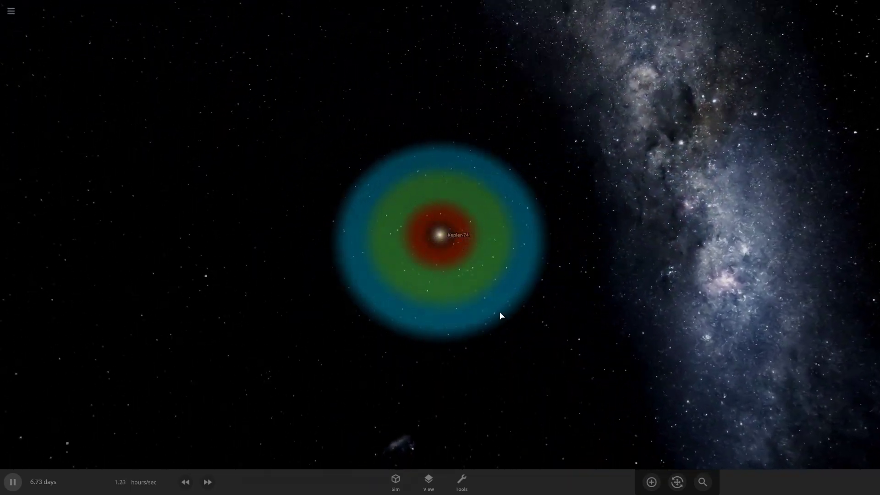
click(651, 481)
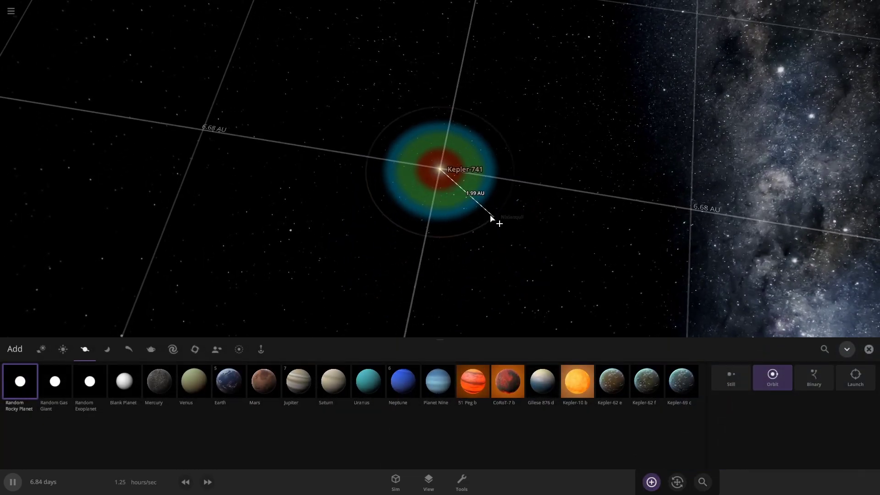
scroll(552, 267, up, 4)
scroll(605, 270, up, 4)
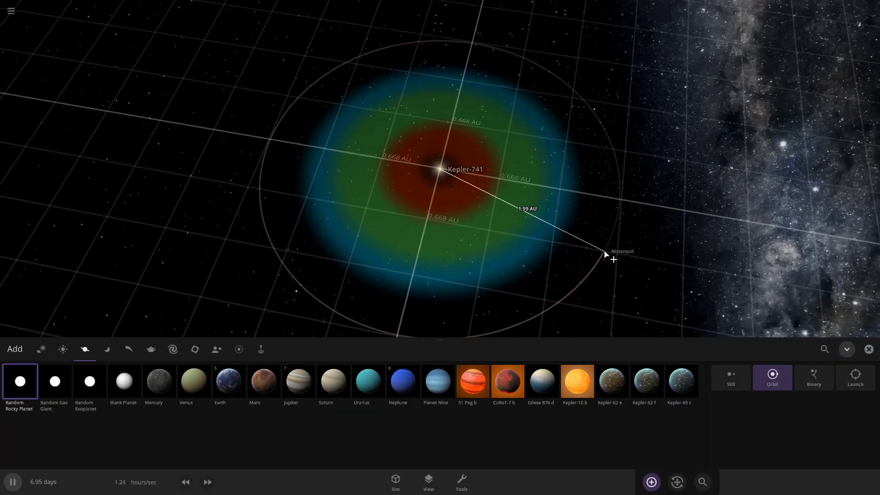
key(Escape)
scroll(512, 349, down, 2)
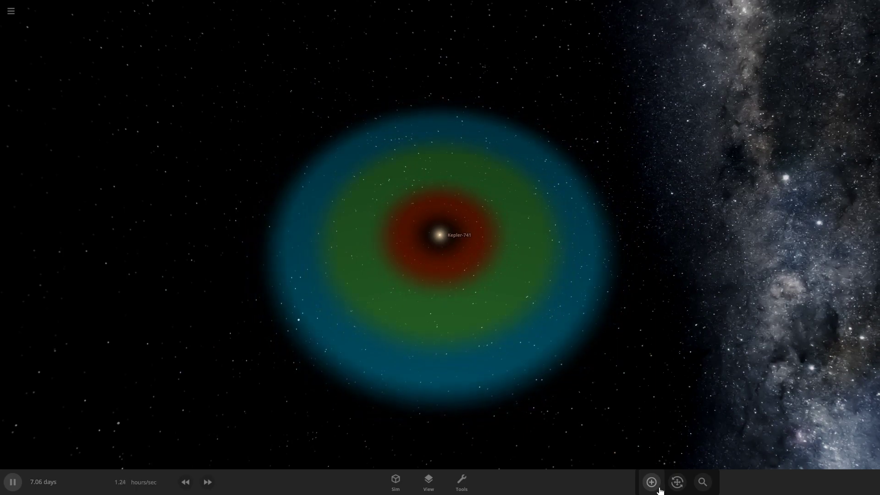
click(653, 485)
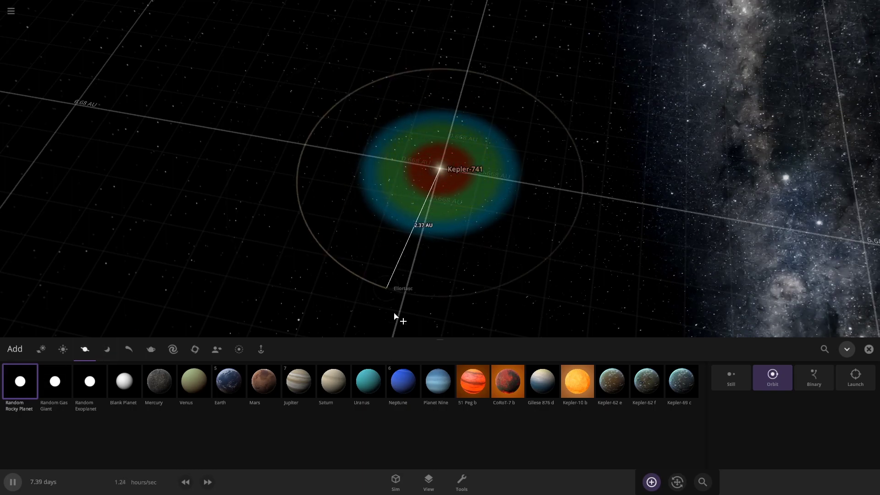
key(Escape)
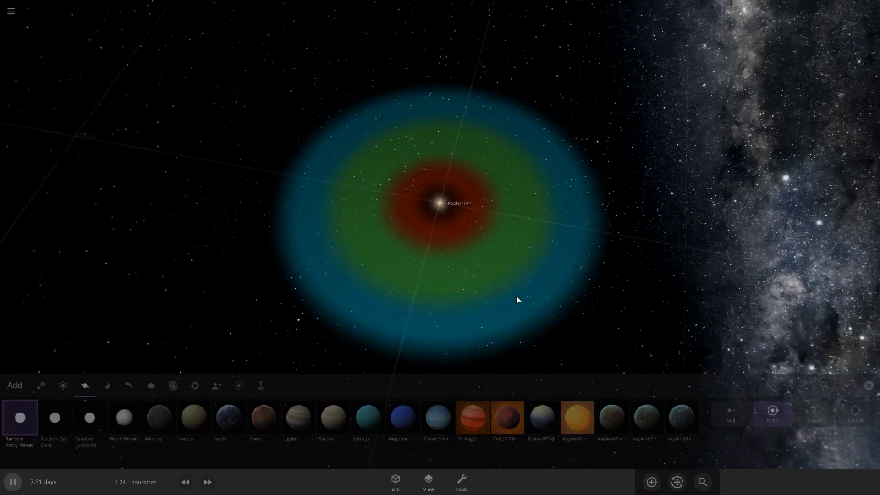
Place a random rocky planet in orbit in the star's green habitable zone, about 0.725 AU from it
click(651, 487)
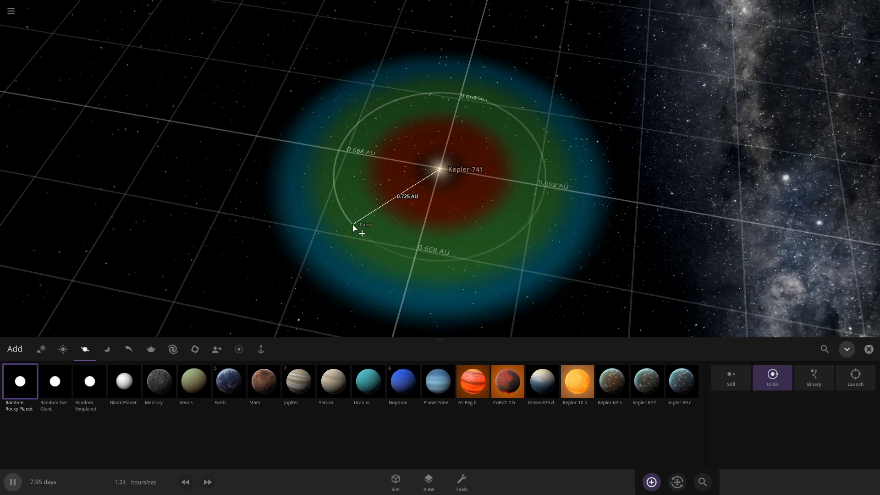
click(354, 227)
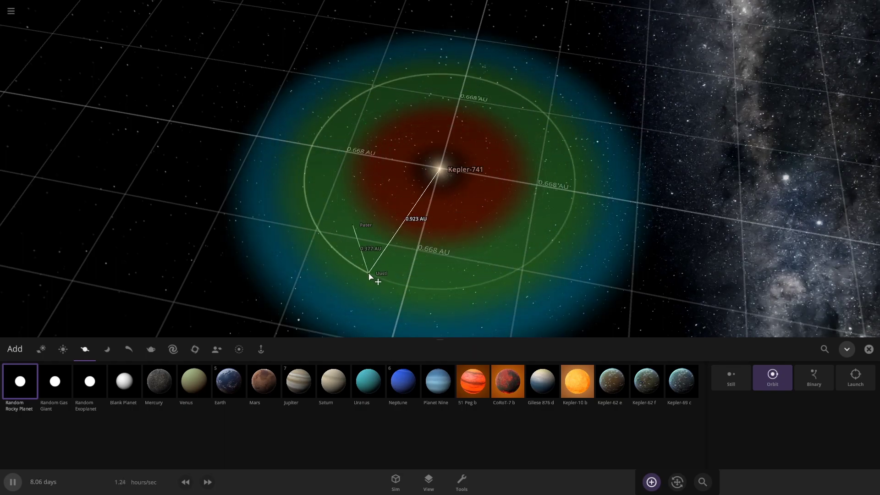
scroll(366, 277, up, 3)
key(Escape)
Turn off the habitable zone display around the star
right_drag(745, 353, 649, 292)
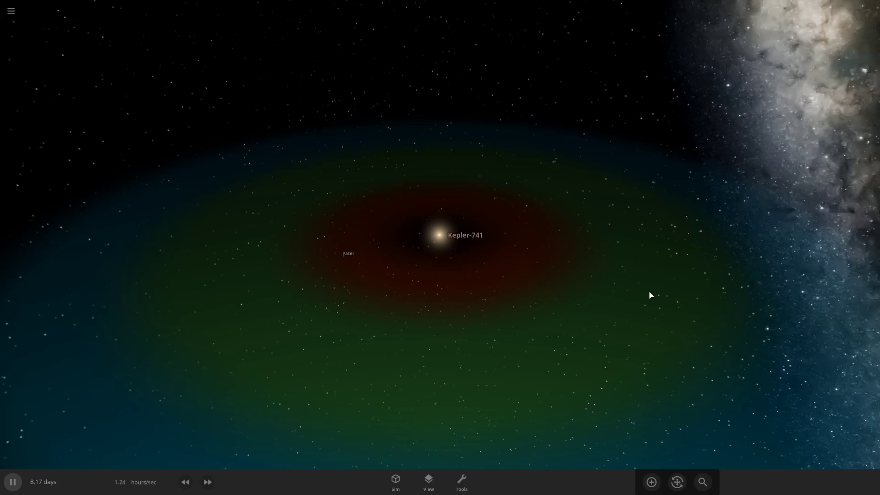
click(429, 481)
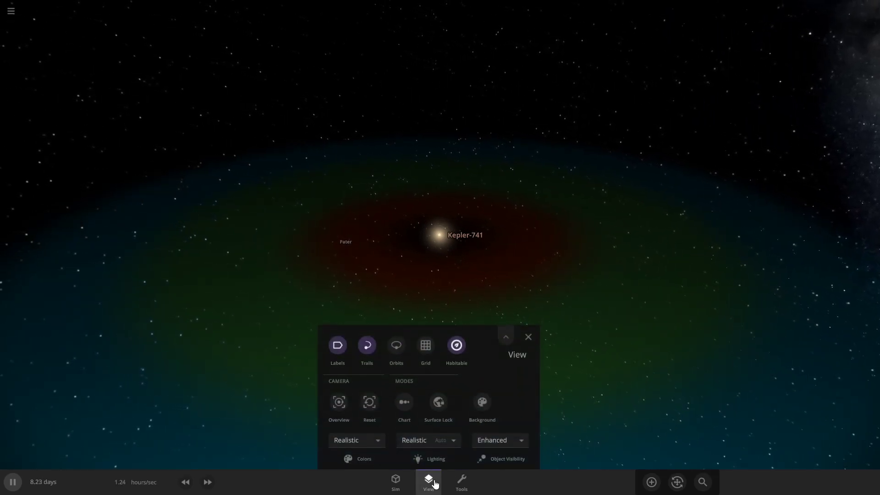
click(462, 346)
click(435, 323)
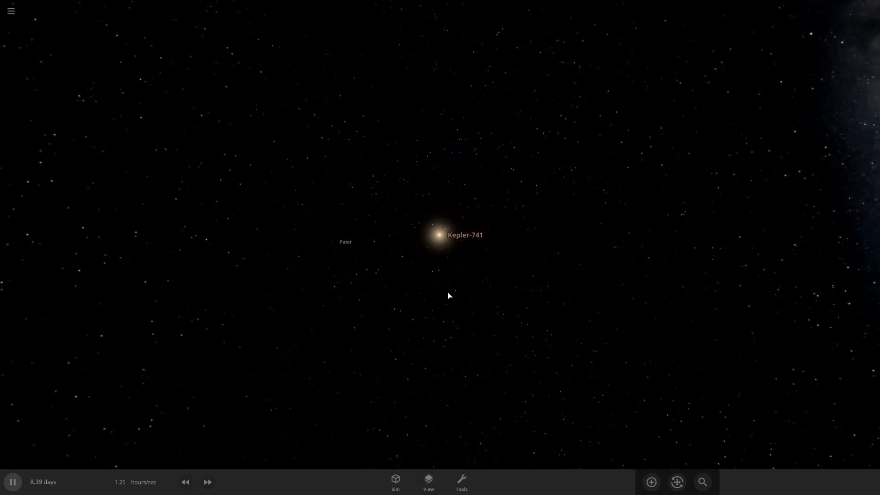
Focus on the planet orbiting Kepler-741 and speed the simulation up to about 1.5 days per second
right_drag(448, 293, 419, 322)
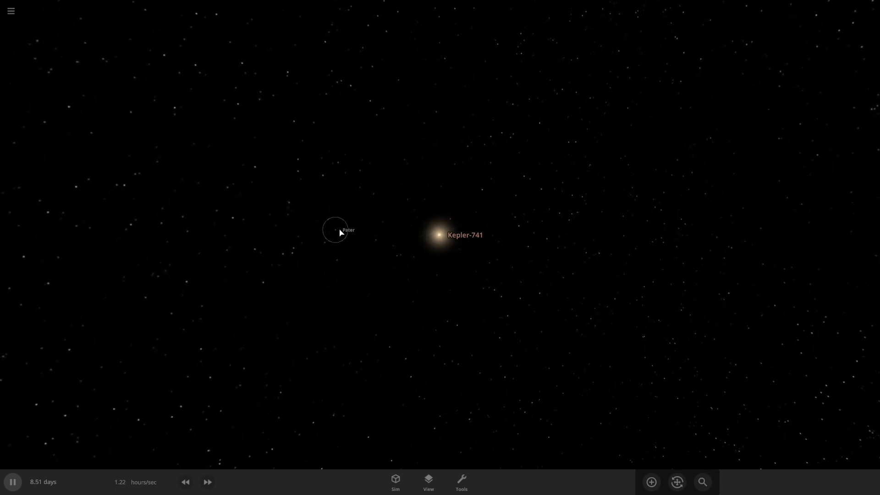
click(340, 233)
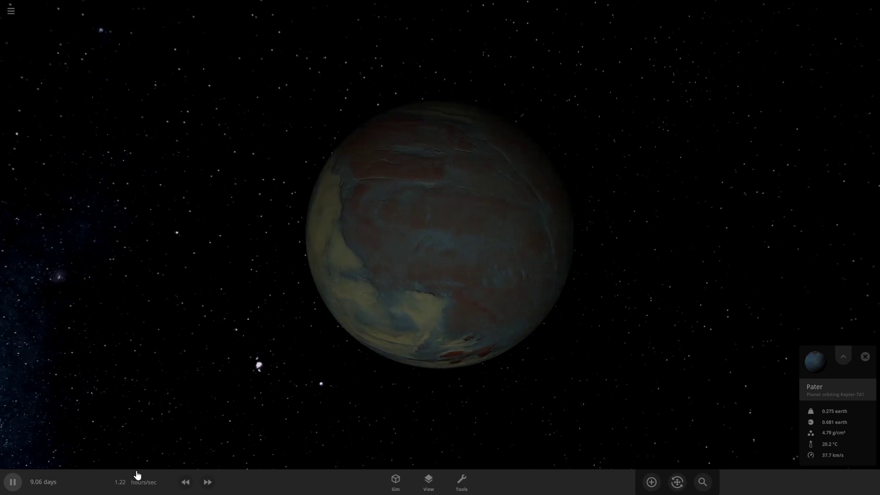
click(207, 482)
click(207, 482)
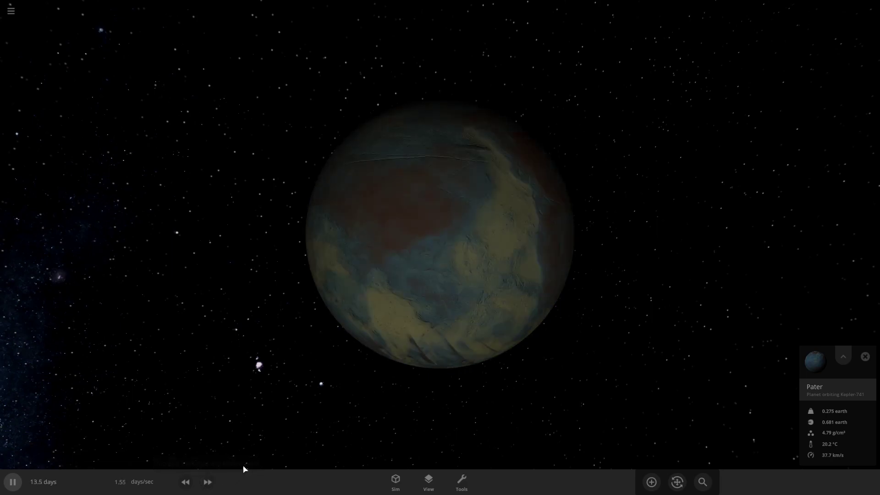
Open the planet's properties and set its mass to 1.5 earth masses
scroll(348, 403, down, 5)
drag(664, 331, 412, 206)
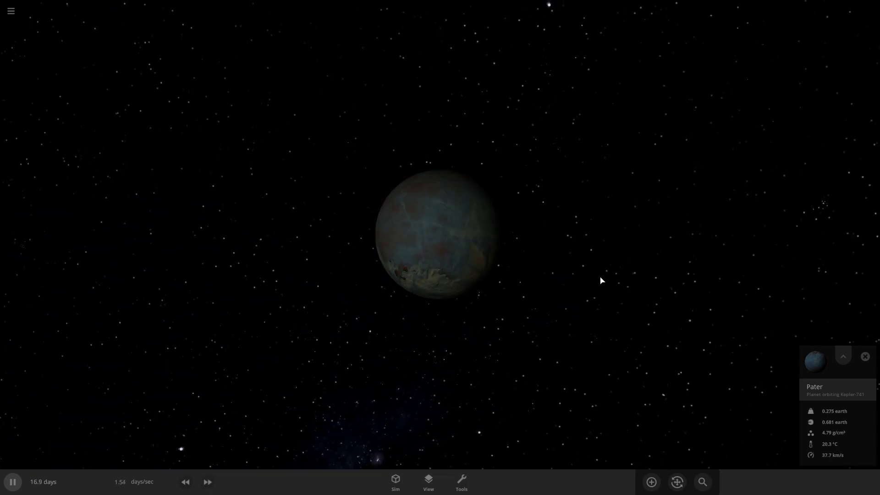
drag(602, 281, 604, 241)
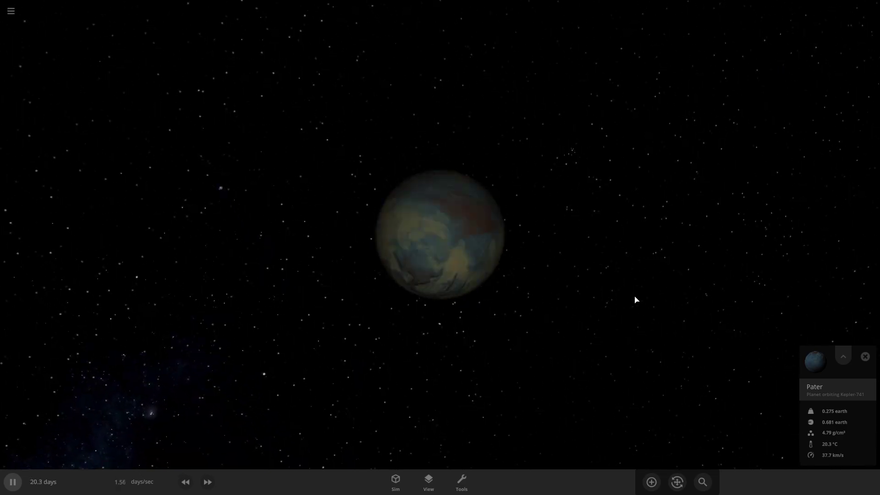
double_click(450, 238)
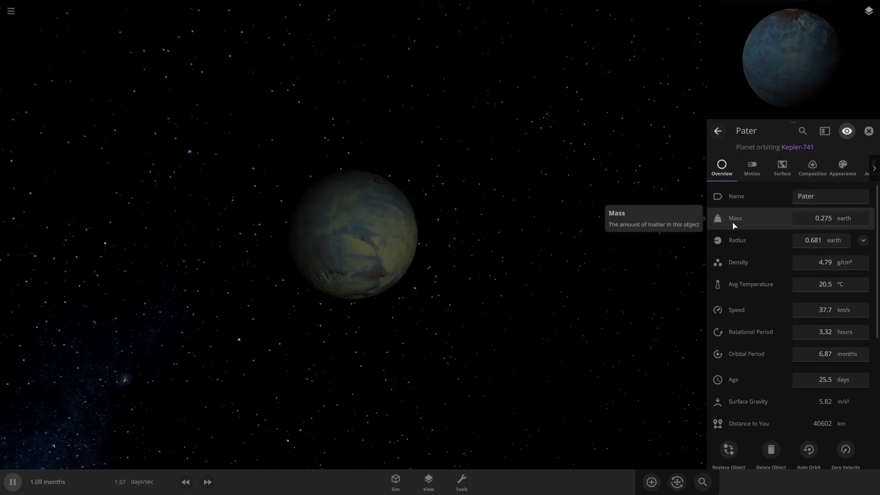
click(850, 220)
click(850, 221)
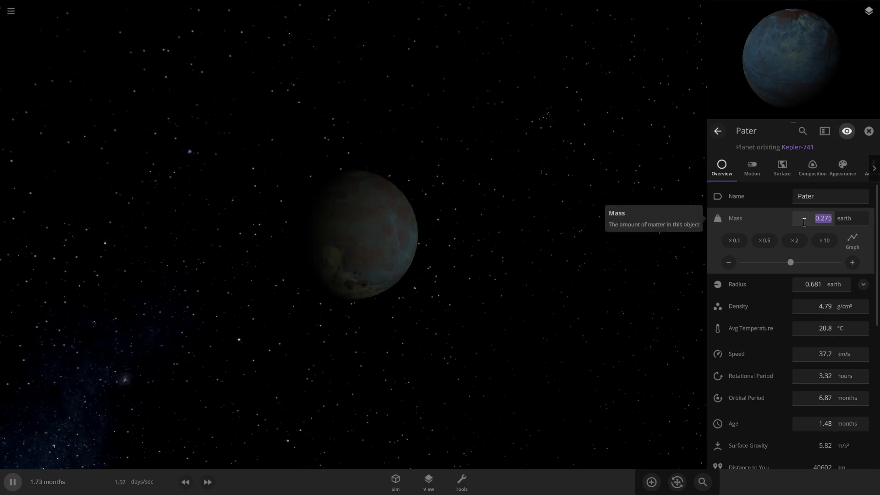
text(1)
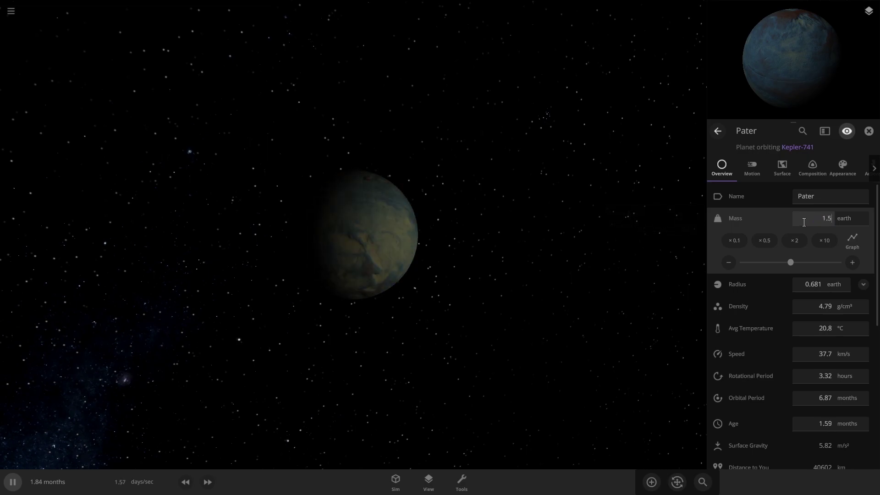
text(.5)
key(Return)
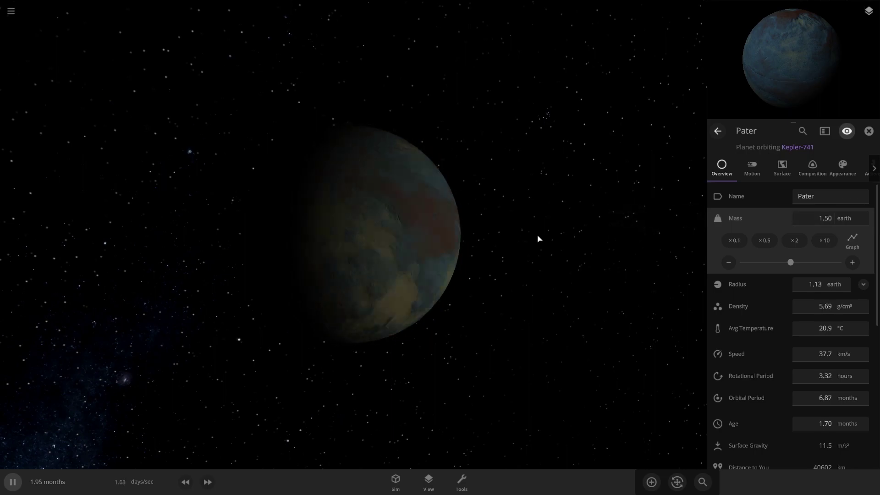
Change the unit of the planet's rotational period to days and set the period to 20 days
drag(537, 239, 595, 236)
drag(468, 242, 547, 239)
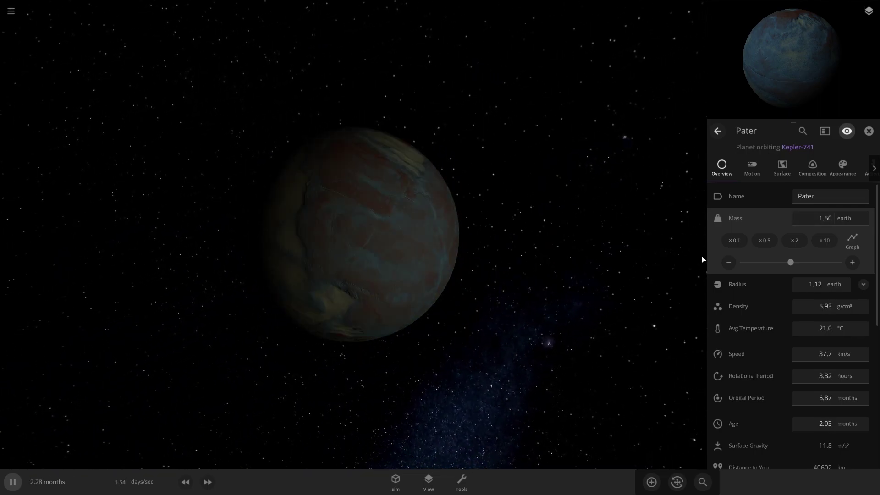
scroll(783, 295, down, 2)
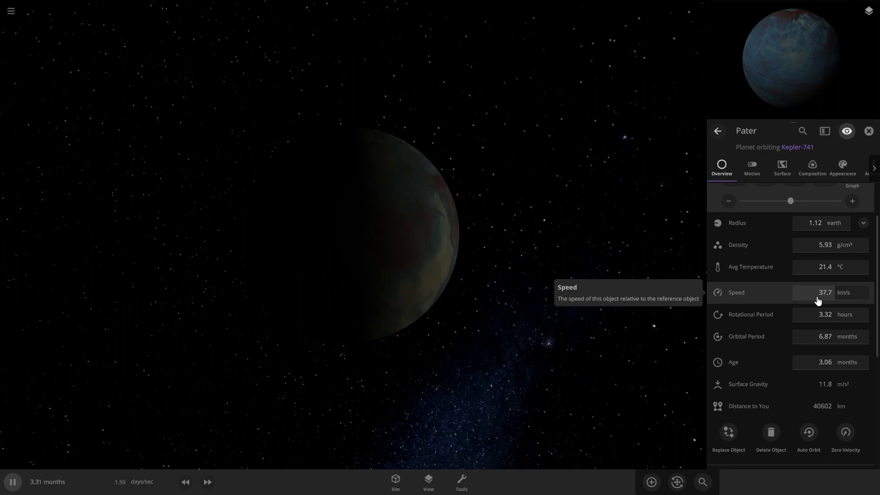
click(820, 315)
click(852, 274)
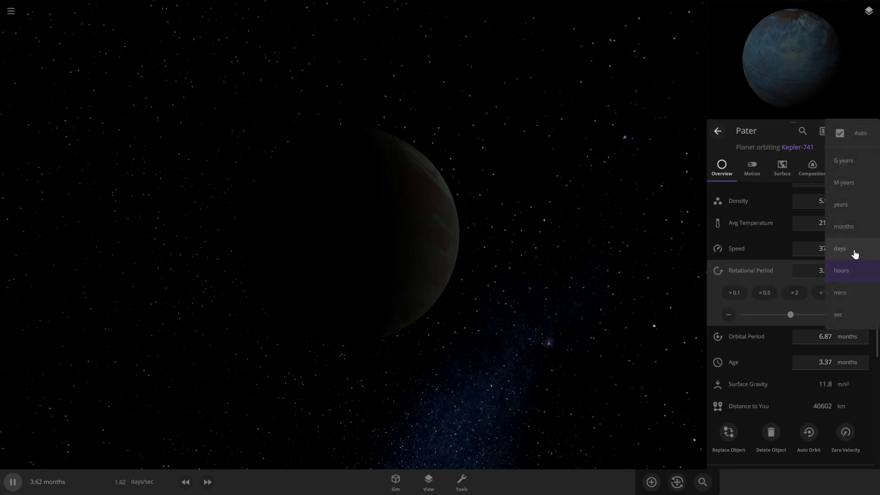
click(854, 252)
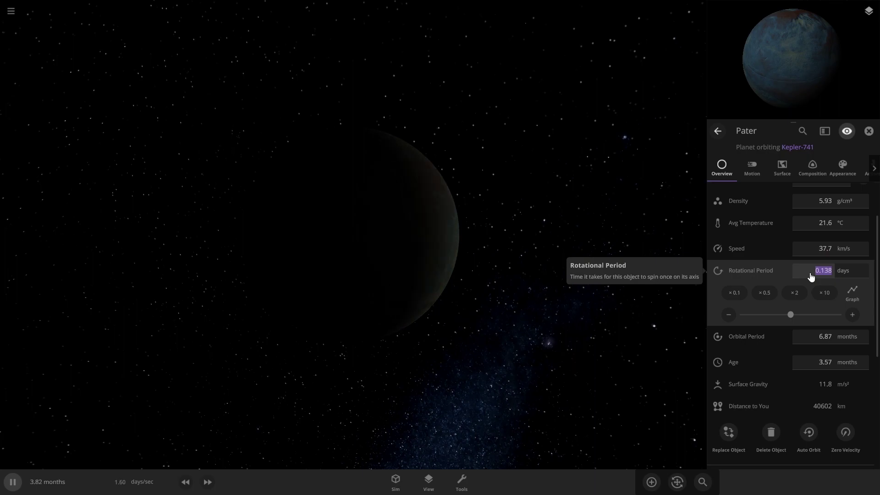
text(20)
key(Return)
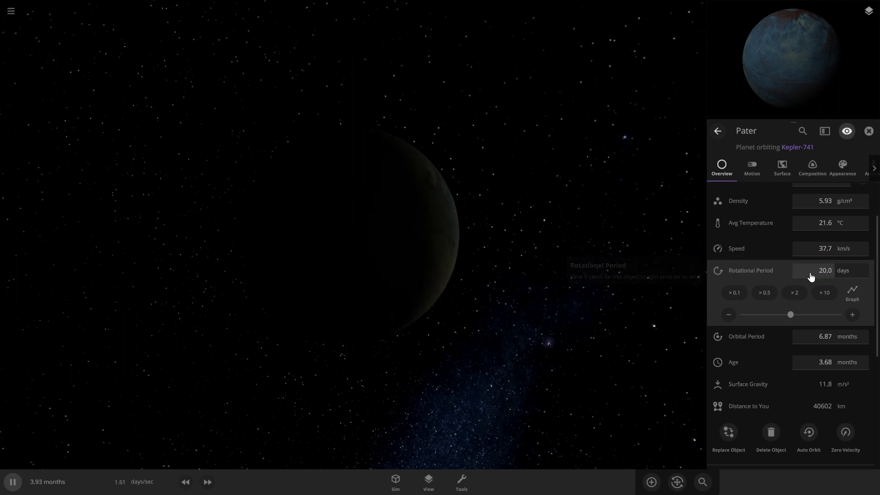
Display the planet's surface temperature map and speed the simulation up to about 1 month per second
click(784, 169)
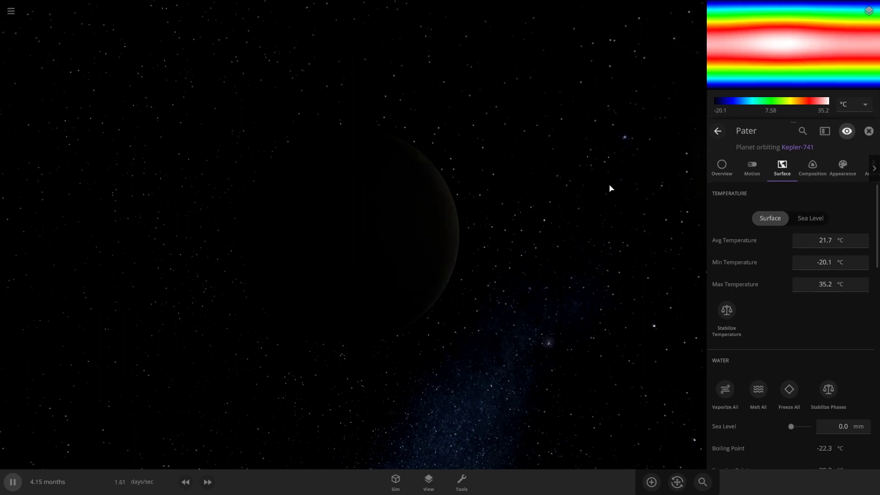
drag(609, 189, 471, 227)
mouse_move(781, 36)
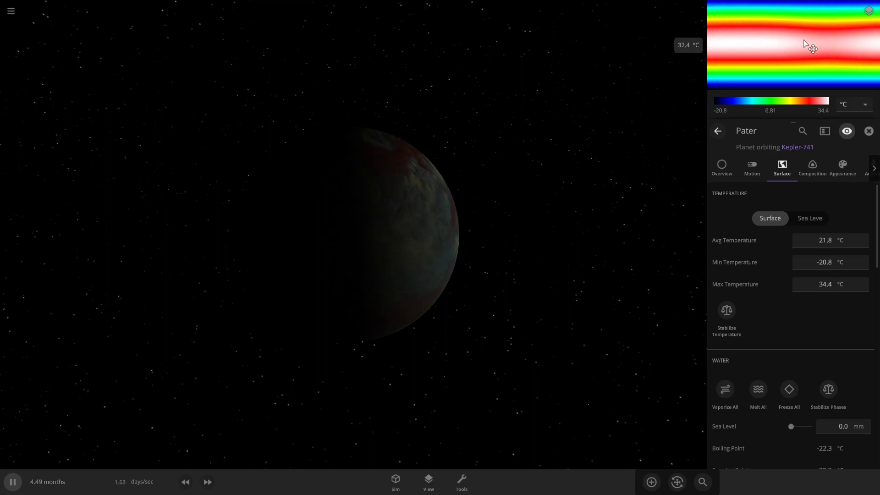
click(207, 481)
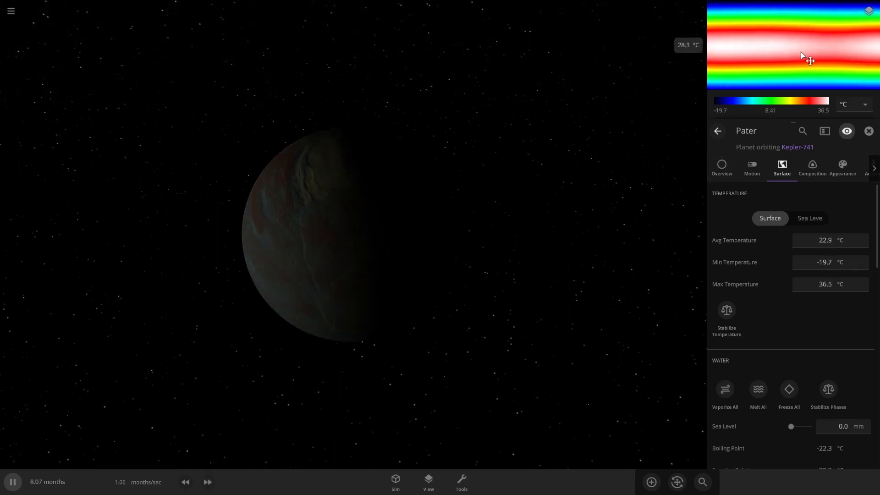
Check the planet's orbital elements, and set its rotational period to 2 days in the overview
click(751, 168)
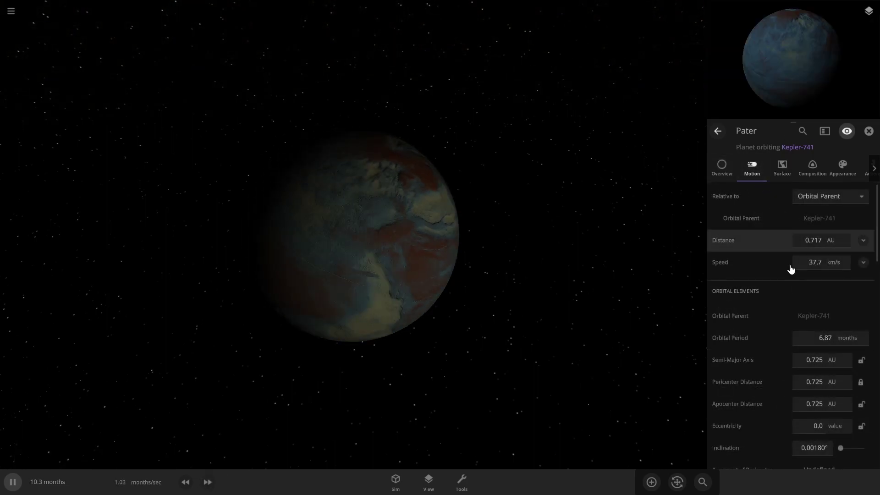
scroll(797, 298, down, 3)
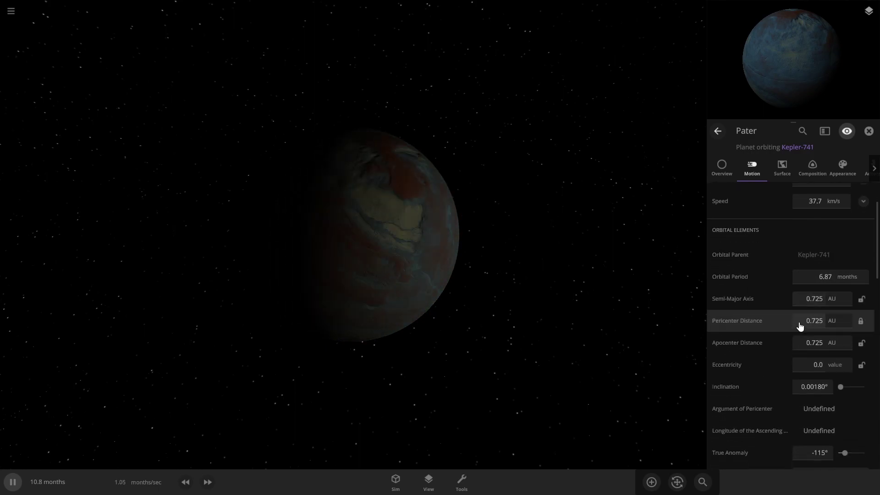
click(730, 170)
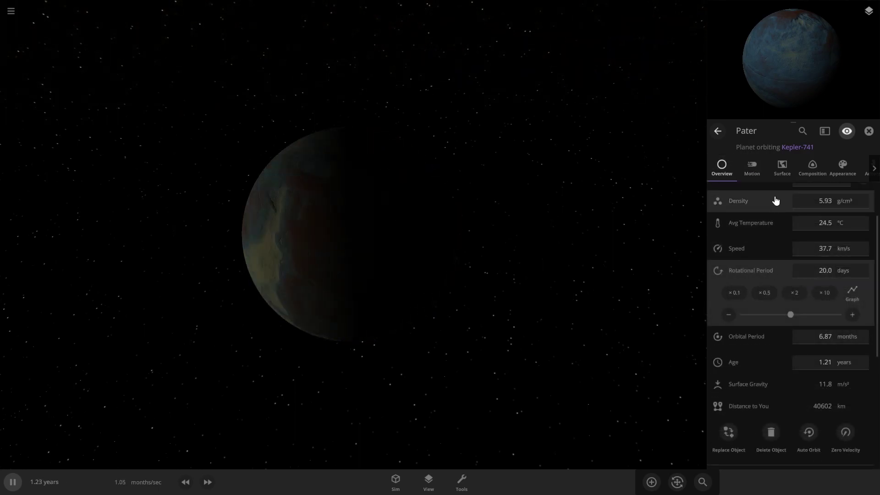
click(820, 271)
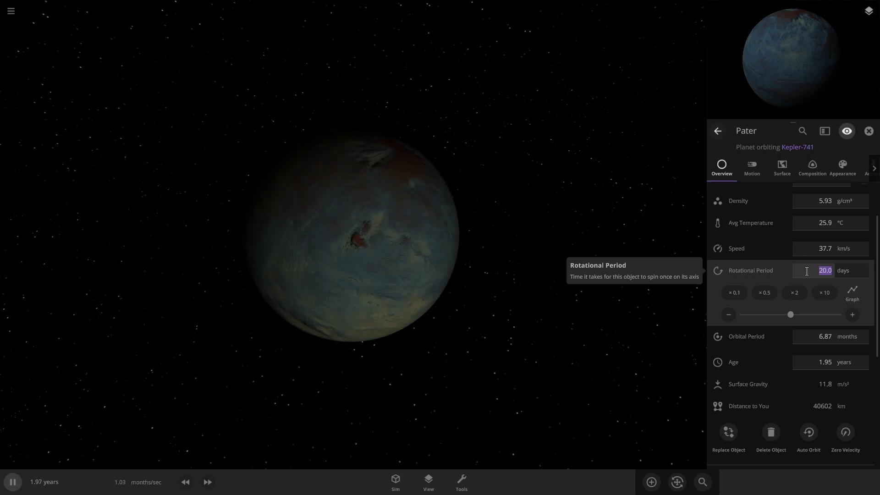
text(2)
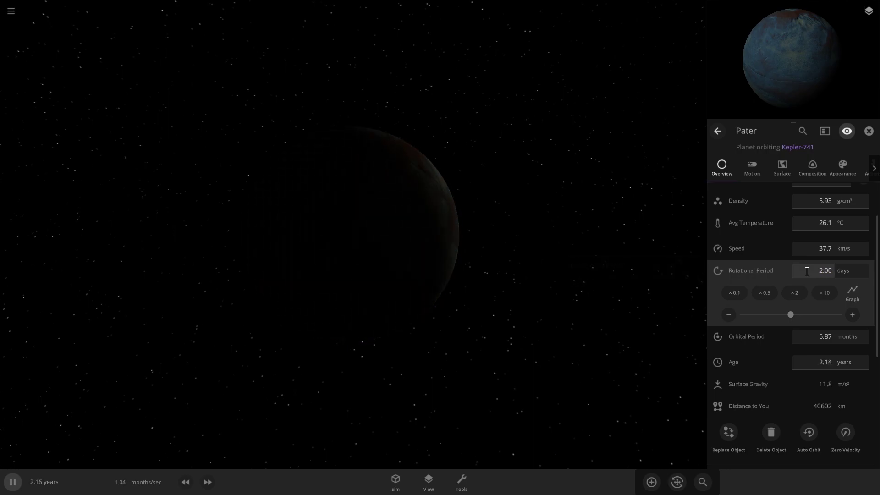
With the surface temperature map shown, use the Transform tool to bring the planet's rotation axis closer to upright
click(784, 174)
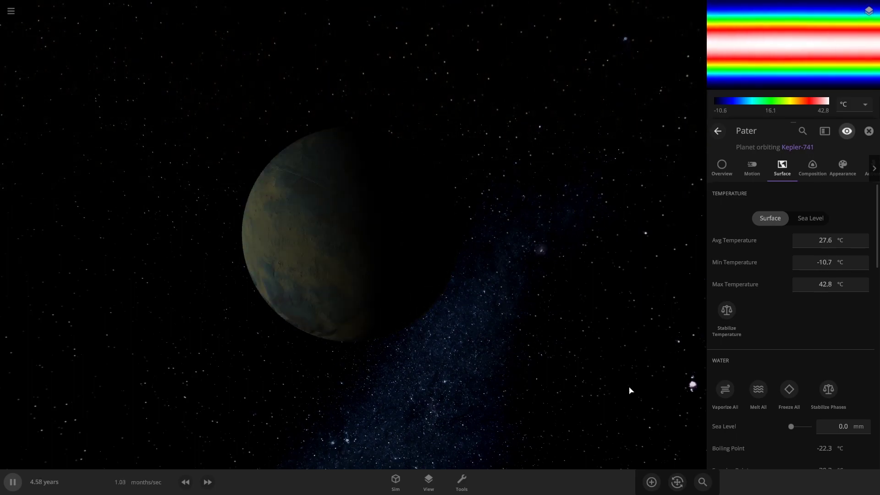
click(677, 482)
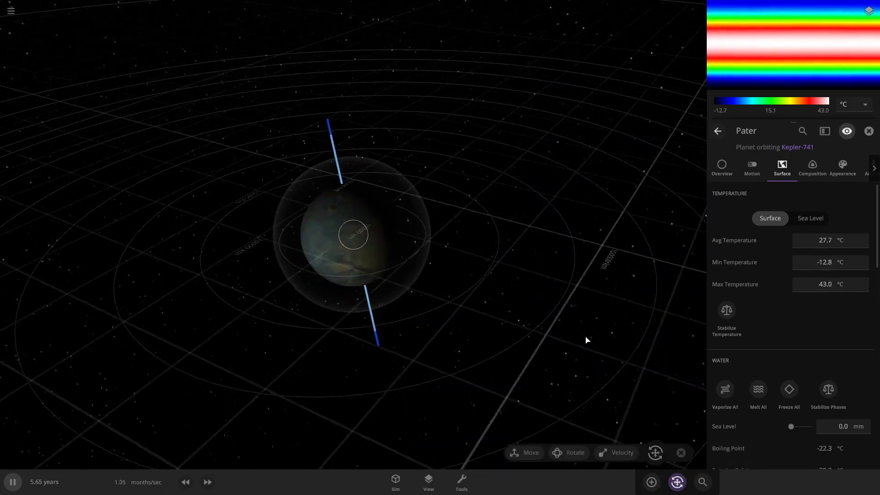
right_drag(472, 298, 605, 369)
drag(605, 370, 638, 271)
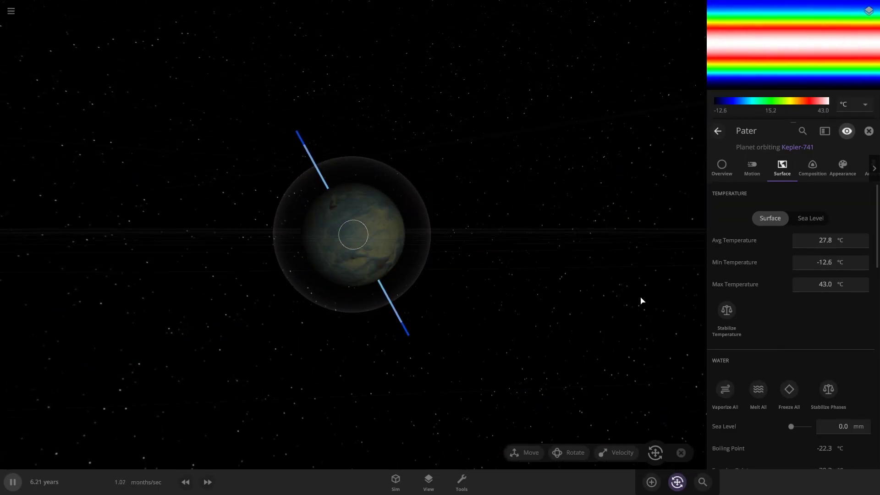
drag(640, 300, 476, 203)
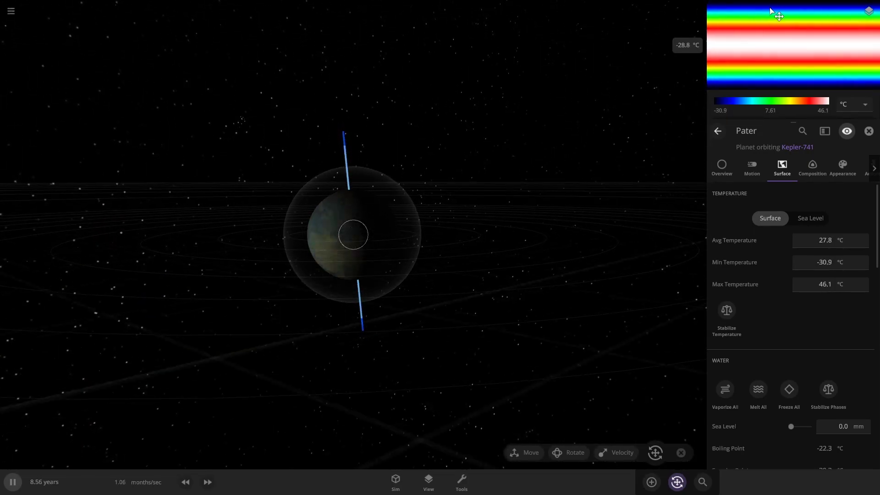
drag(608, 184, 342, 200)
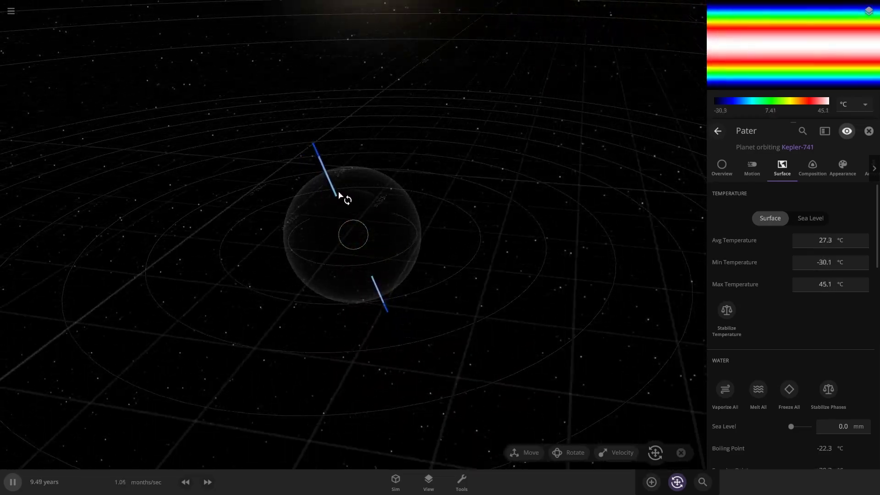
right_drag(576, 239, 571, 217)
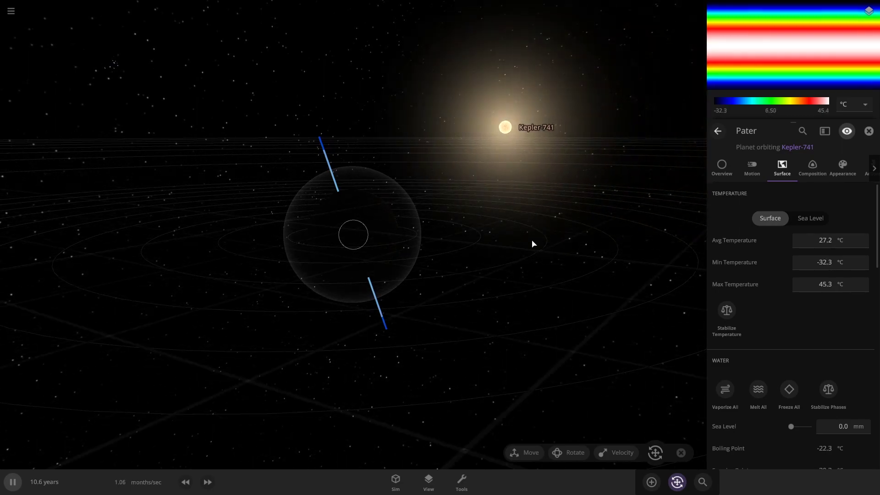
click(677, 481)
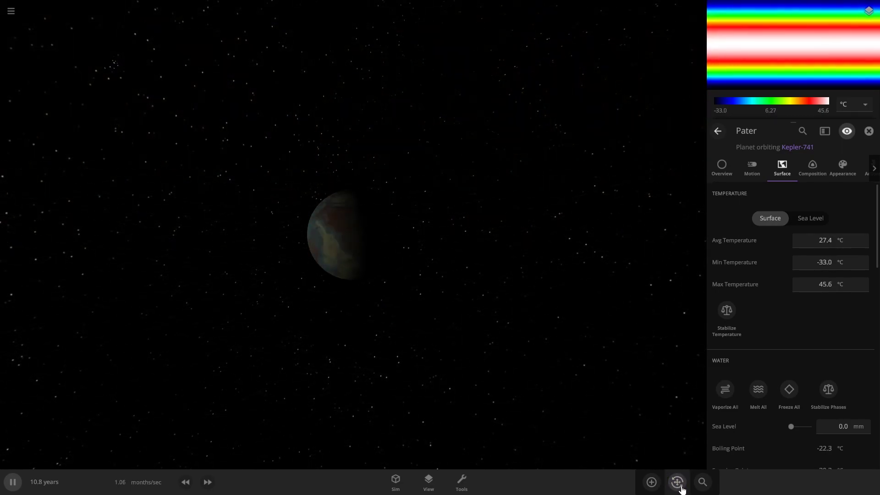
Shorten the planet's orbital period to 6.76 months in its overview properties
click(725, 165)
scroll(784, 349, down, 3)
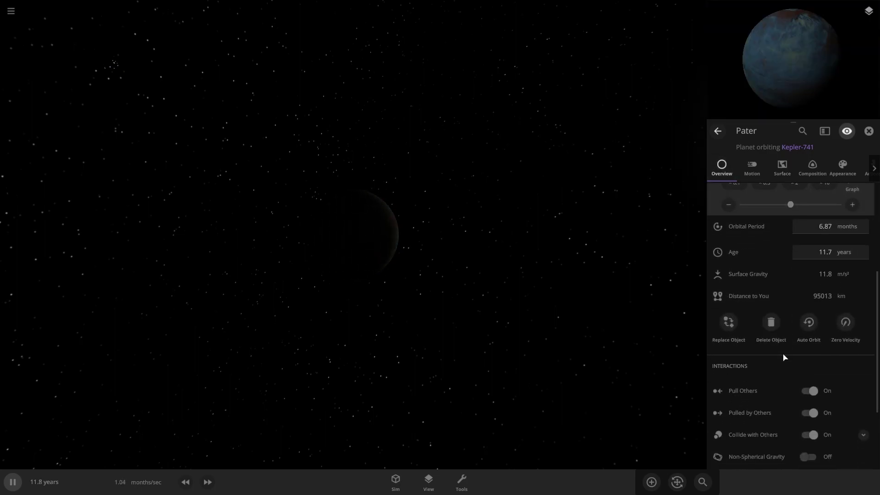
scroll(738, 287, up, 2)
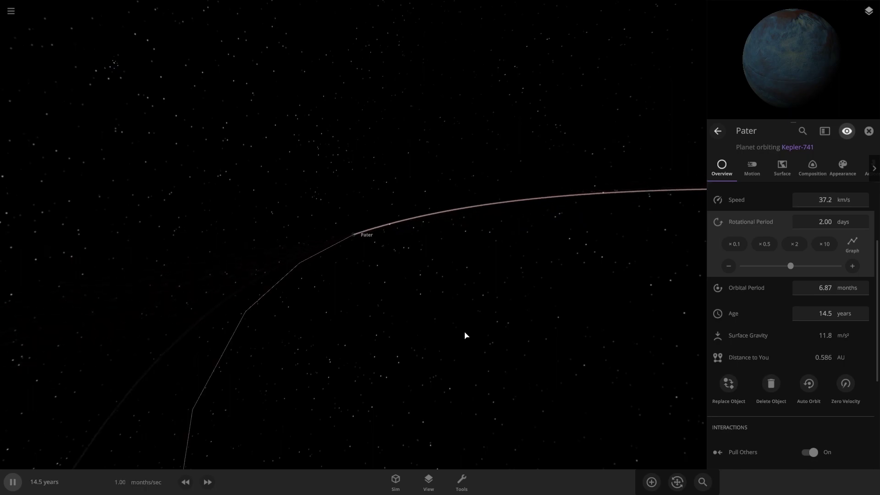
scroll(431, 315, down, 5)
click(806, 288)
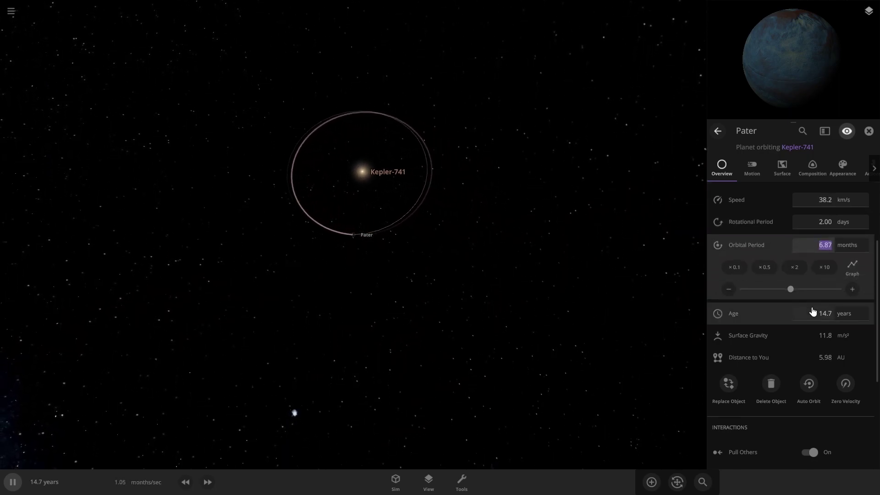
drag(820, 288, 825, 287)
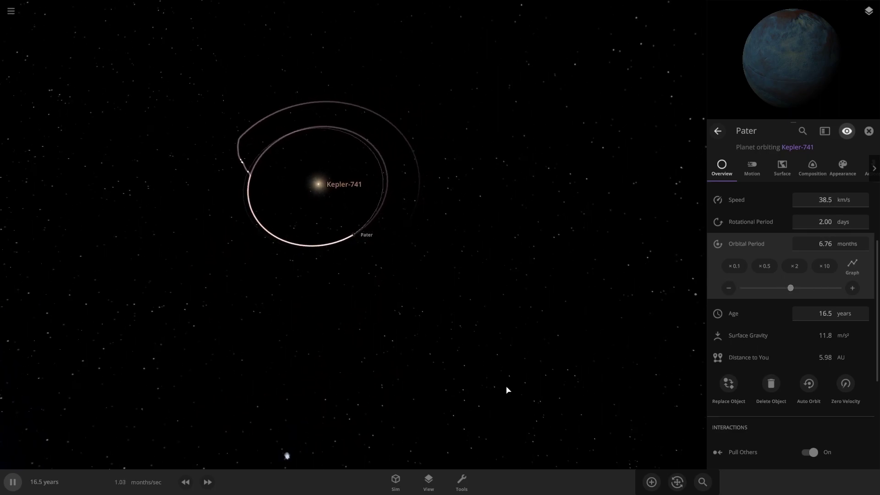
Turn on the habitable zone display and shorten the planet's orbital period to 6.33 months
click(422, 482)
click(456, 341)
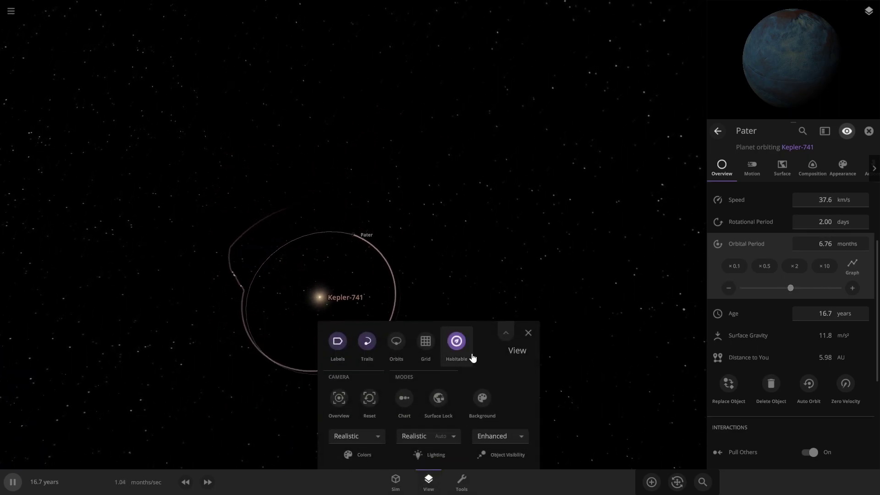
mouse_move(790, 288)
mouse_down()
mouse_move(832, 289)
mouse_move(761, 299)
mouse_move(748, 288)
mouse_move(790, 289)
mouse_up()
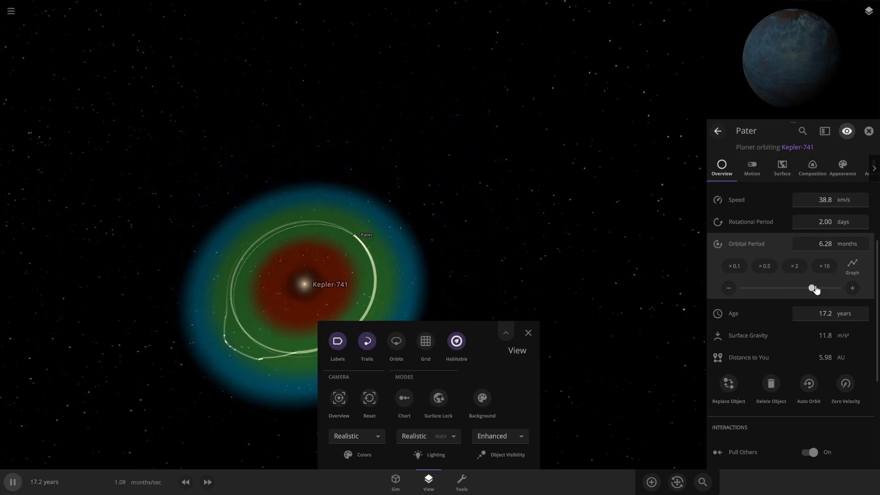
Look through the planet's interaction settings in its overview and turn off the habitable zone display
click(429, 483)
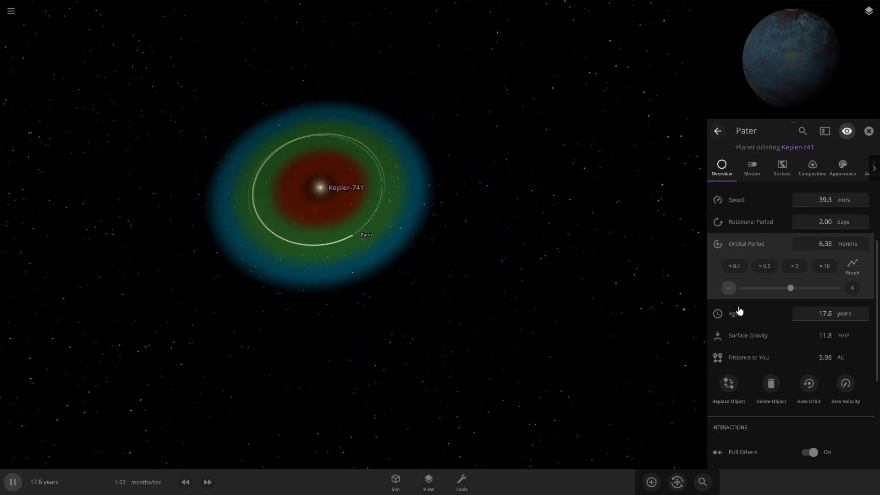
scroll(784, 333, down, 2)
scroll(786, 333, down, 2)
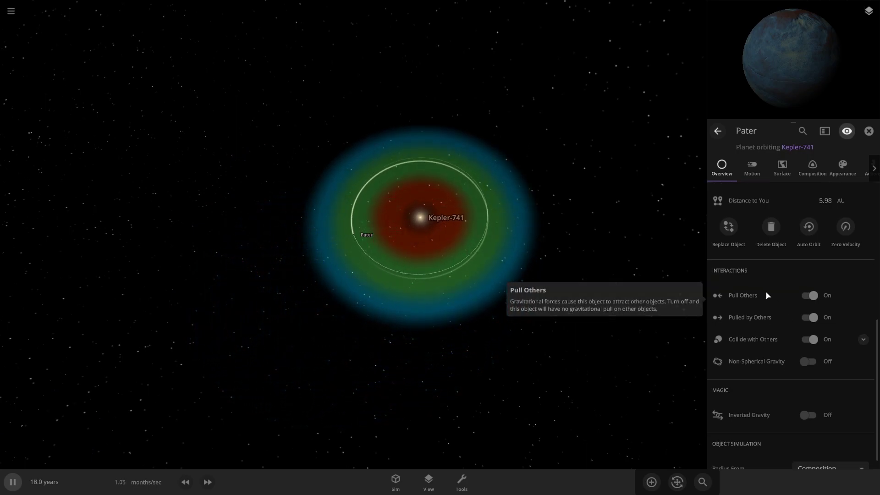
scroll(779, 298, down, 1)
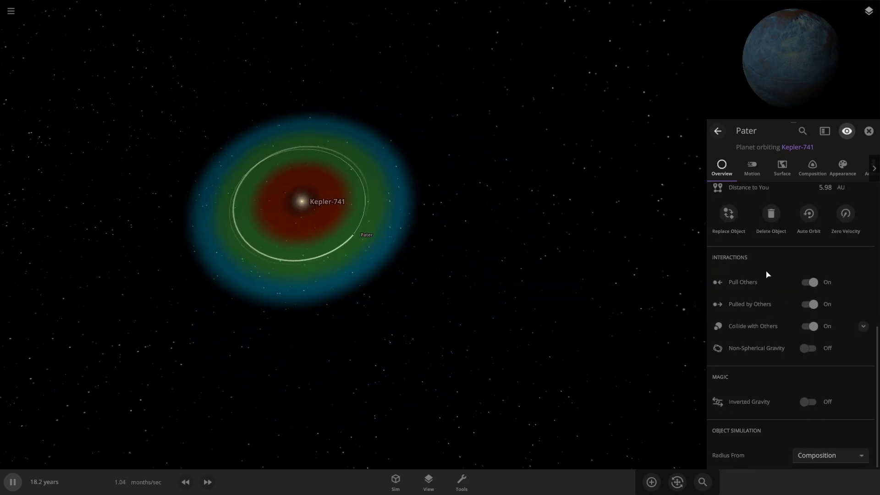
scroll(768, 275, up, 2)
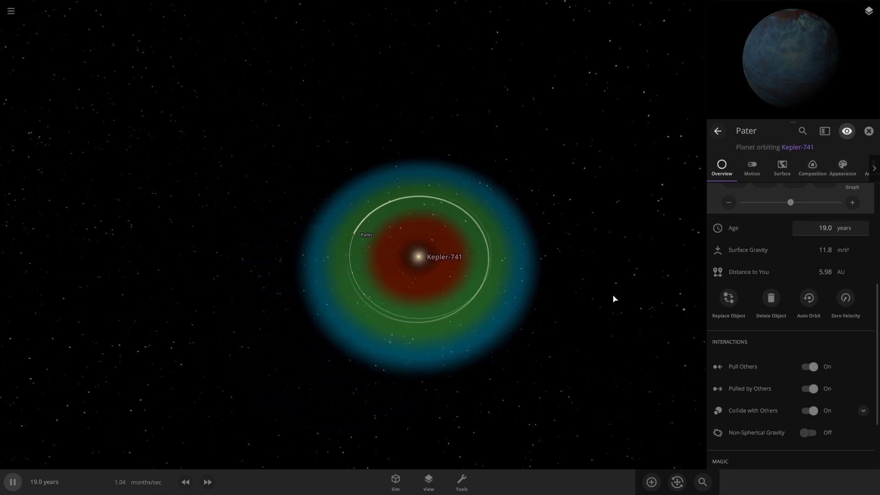
click(419, 487)
click(436, 338)
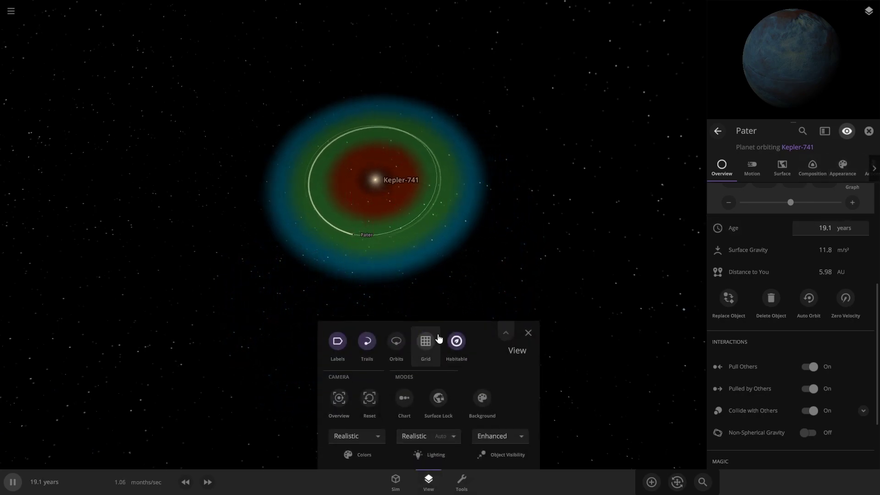
click(427, 480)
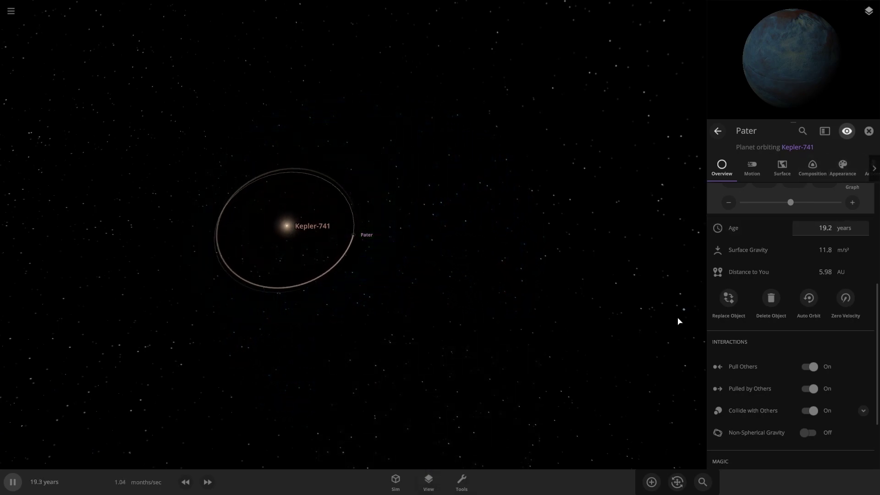
With the planet's surface properties shown, bring its lit side into view and slow the simulation to about 11 minutes per second
click(781, 169)
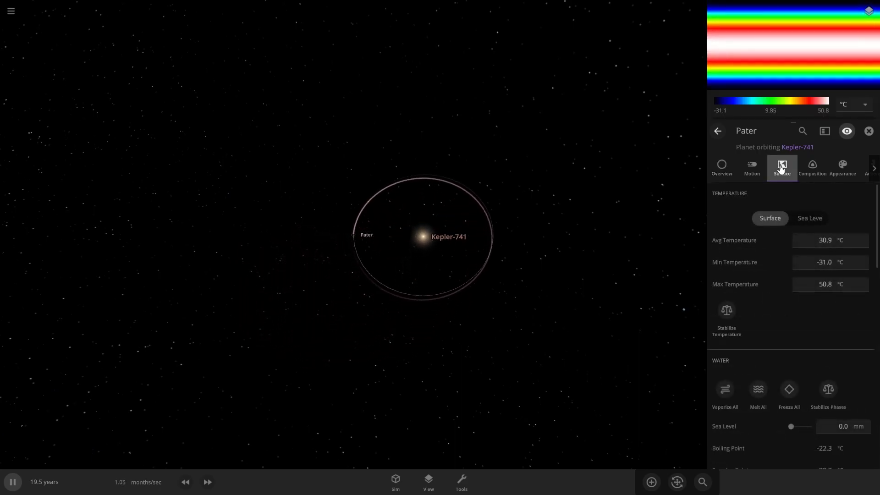
scroll(781, 303, down, 3)
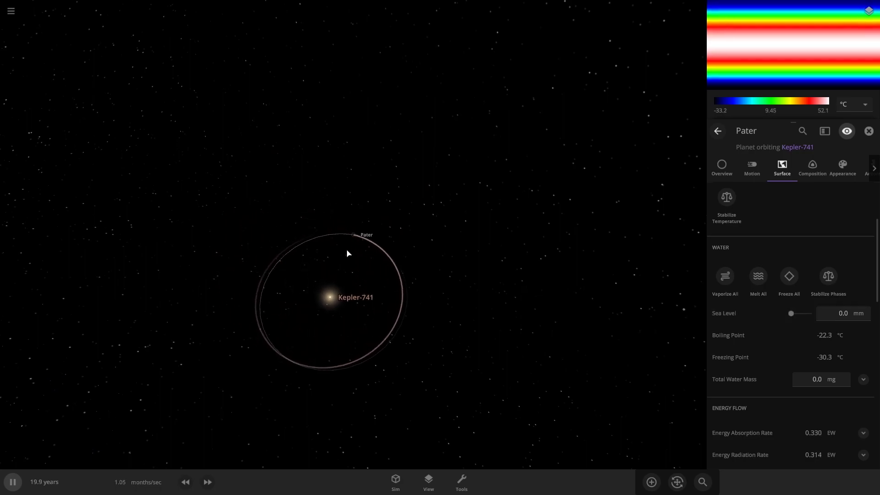
scroll(347, 254, up, 5)
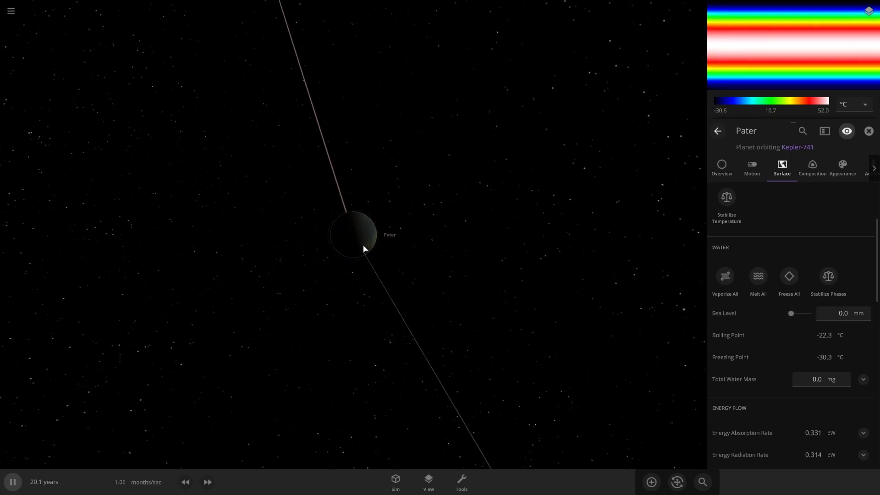
drag(496, 253, 166, 167)
scroll(347, 235, up, 3)
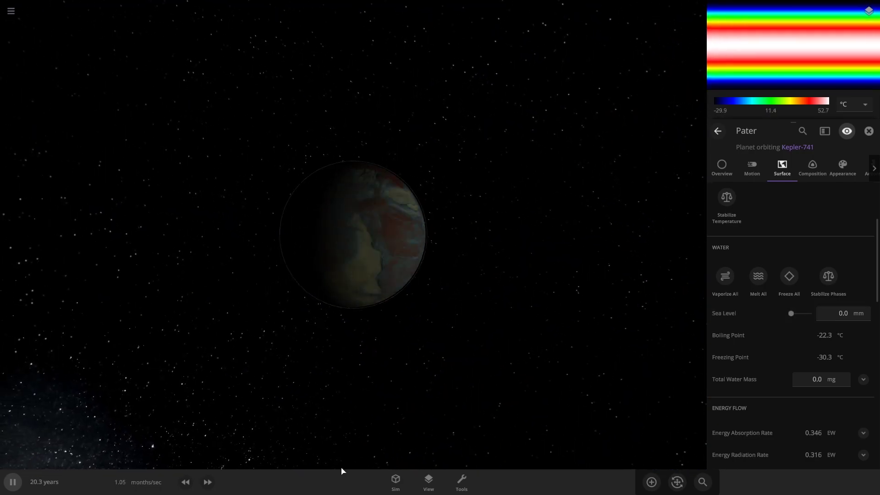
click(185, 483)
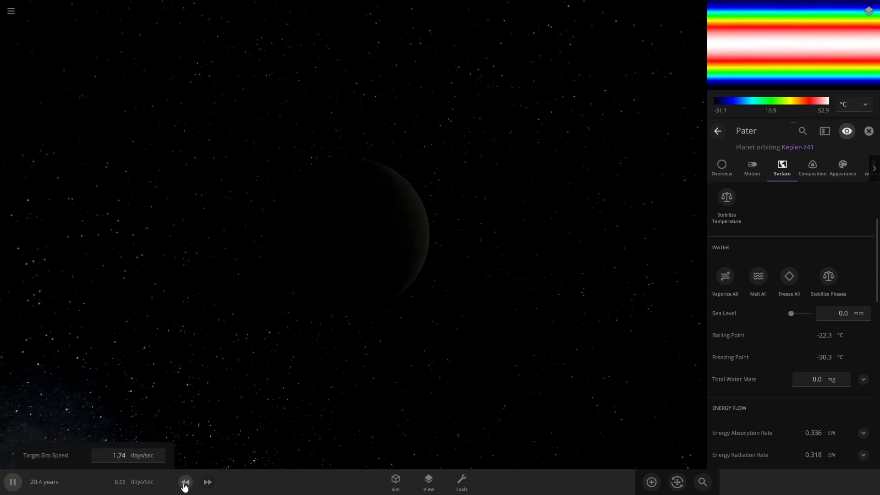
drag(314, 394, 340, 324)
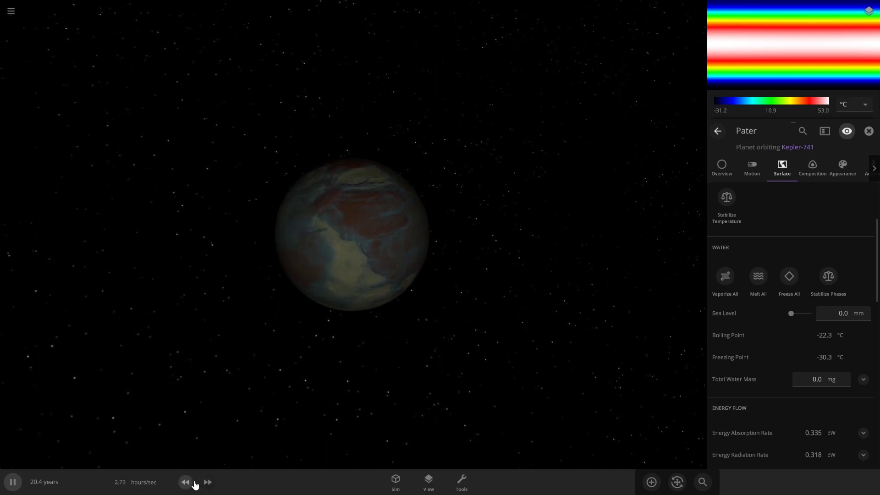
click(194, 485)
Add oceans to the planet by raising its sea level to 8.93 km
scroll(380, 254, up, 5)
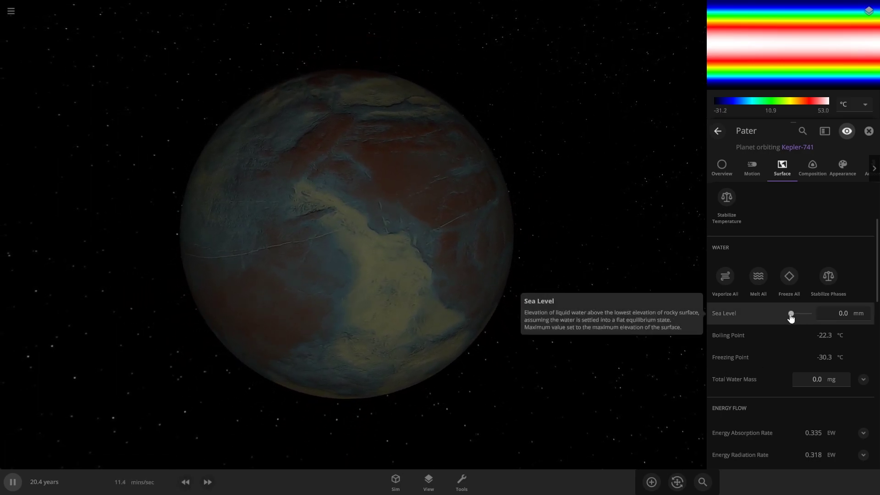
drag(791, 316, 808, 324)
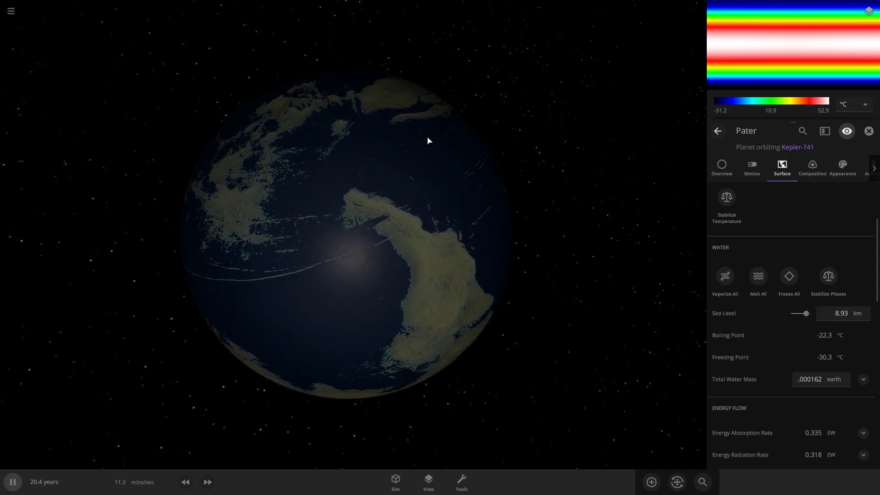
mouse_move(458, 341)
mouse_down()
mouse_move(561, 268)
mouse_move(570, 238)
mouse_move(551, 198)
mouse_move(447, 338)
mouse_up()
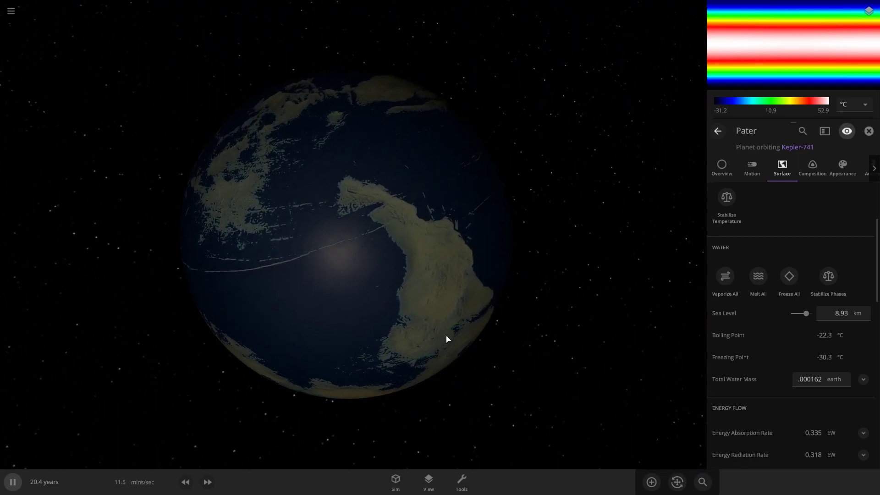
Turn on the City Lights layer in the planet's appearance settings and inspect its night side
click(850, 172)
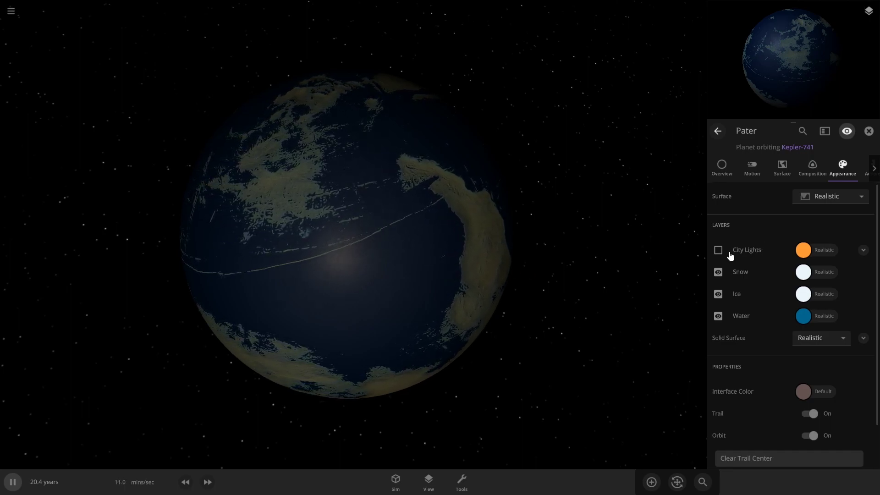
click(718, 251)
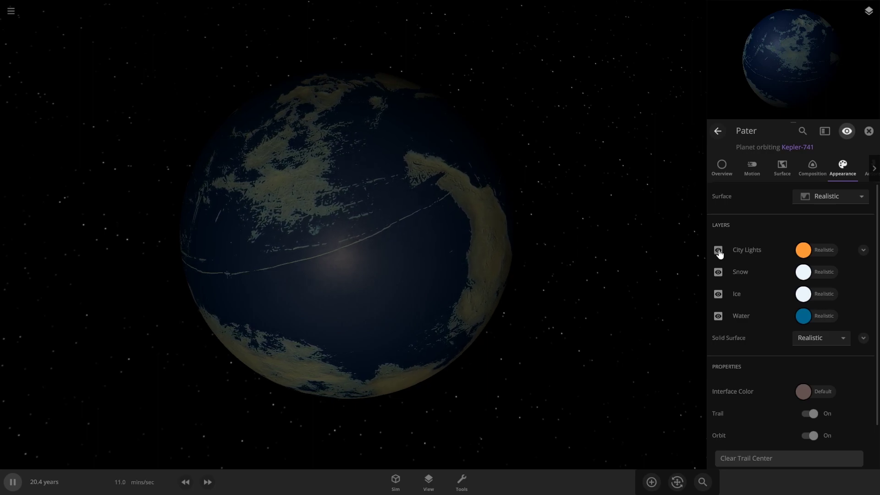
drag(531, 293, 642, 316)
drag(428, 335, 380, 232)
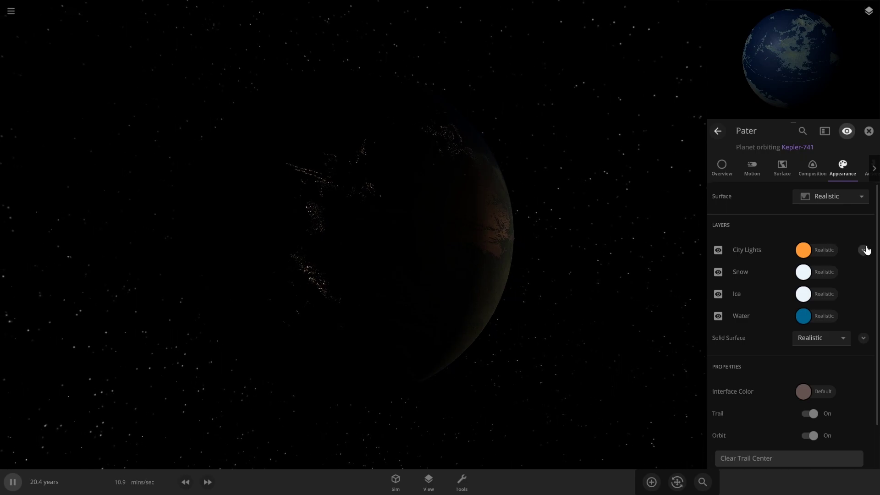
Randomize the procedural city lights pattern several times, ending with random seed 56901
click(865, 251)
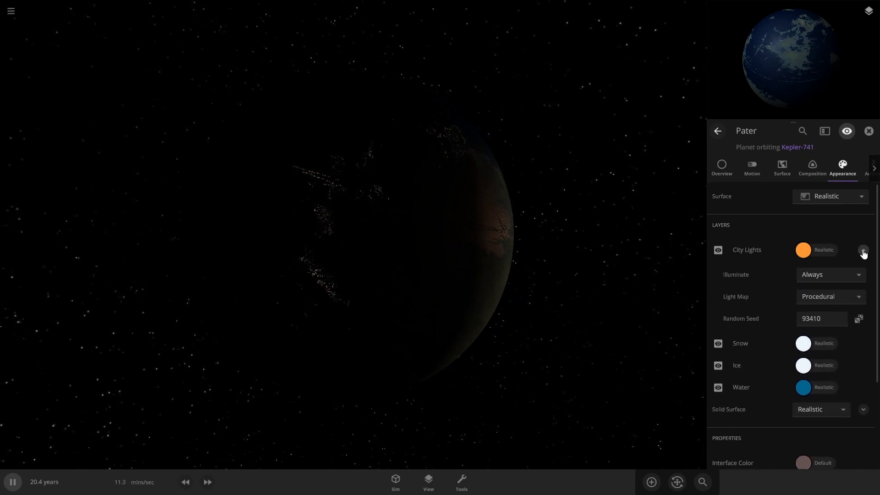
click(863, 252)
click(863, 251)
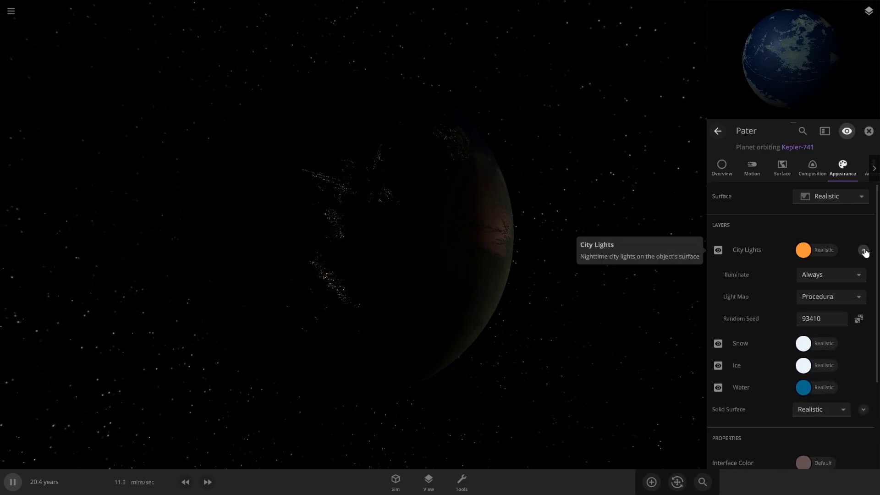
click(859, 323)
click(860, 323)
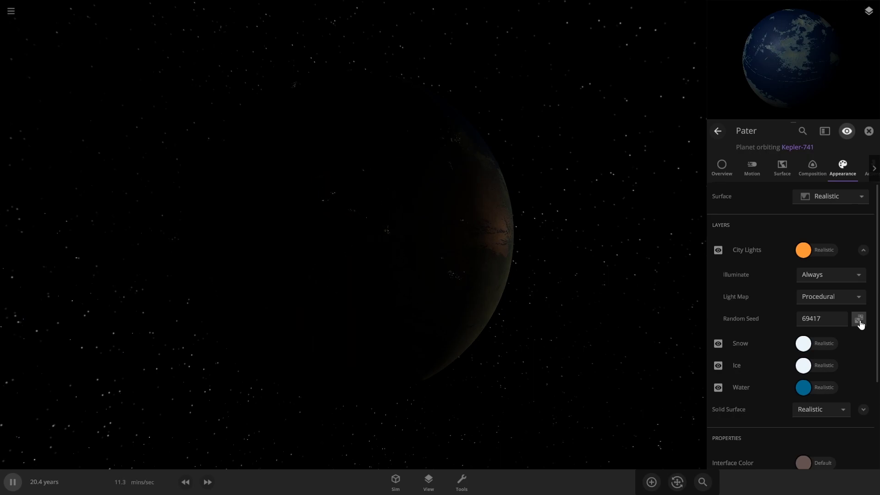
click(860, 323)
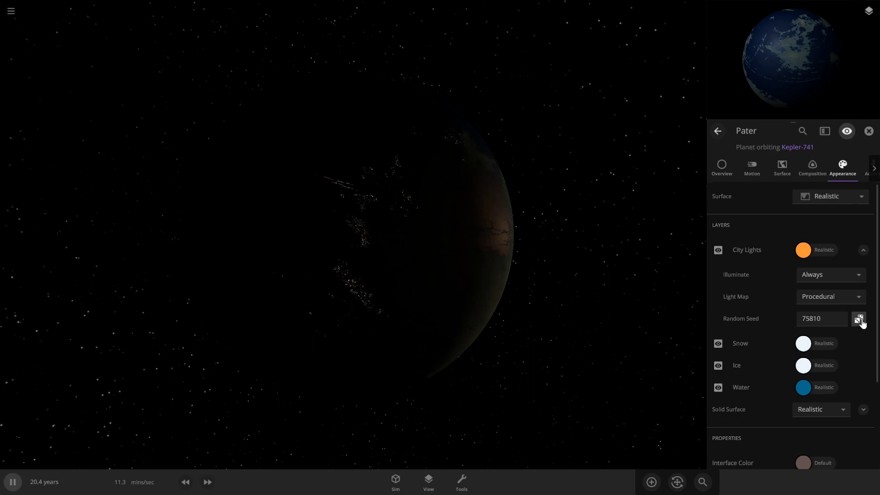
click(860, 323)
click(862, 322)
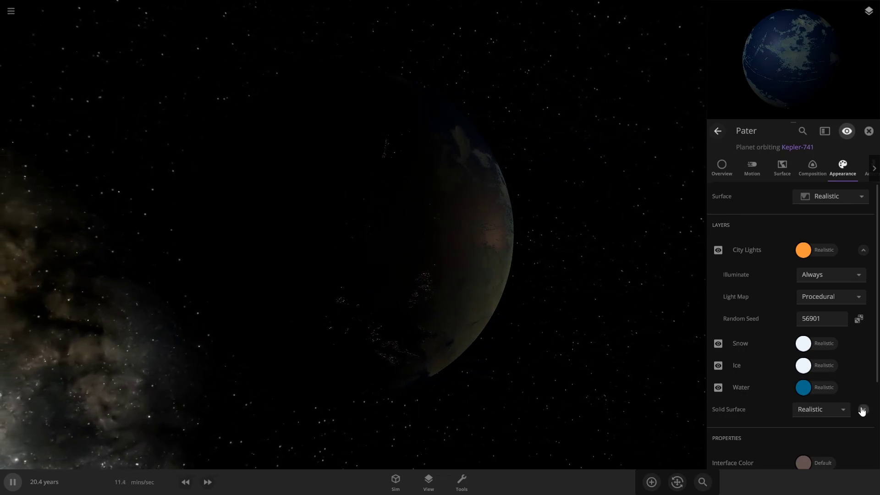
Set the High color of the planet's solid surface to dark green #033800
click(863, 408)
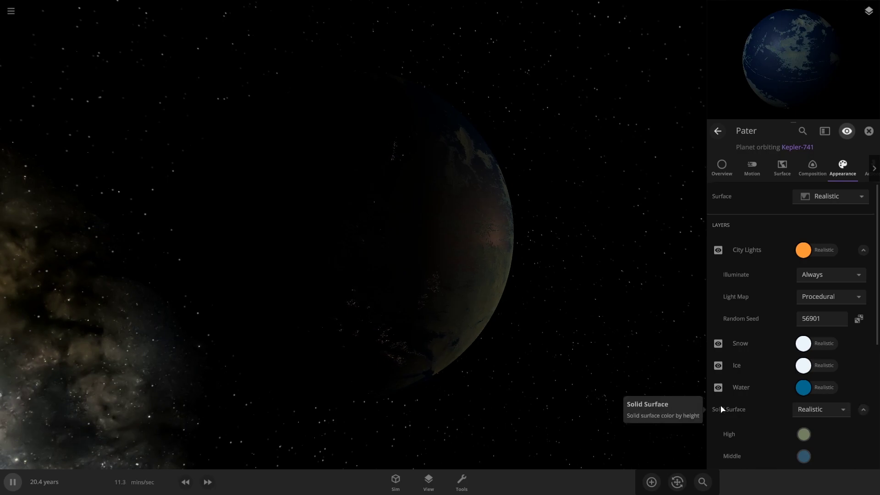
scroll(723, 409, down, 2)
scroll(722, 406, down, 2)
drag(559, 304, 418, 275)
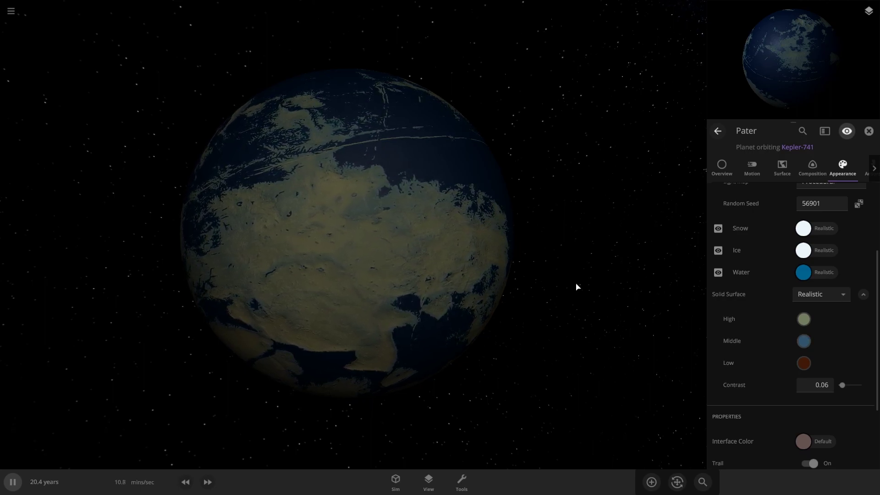
click(804, 319)
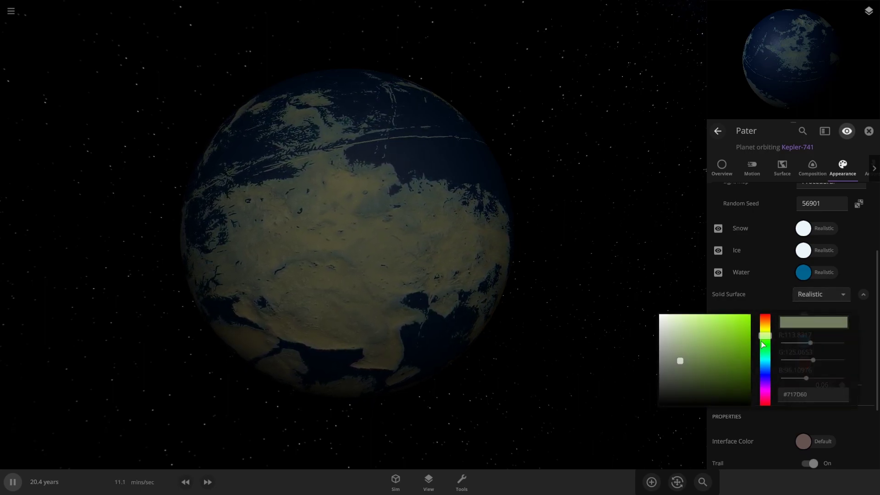
mouse_move(770, 339)
mouse_down()
mouse_move(754, 364)
mouse_move(760, 373)
mouse_up()
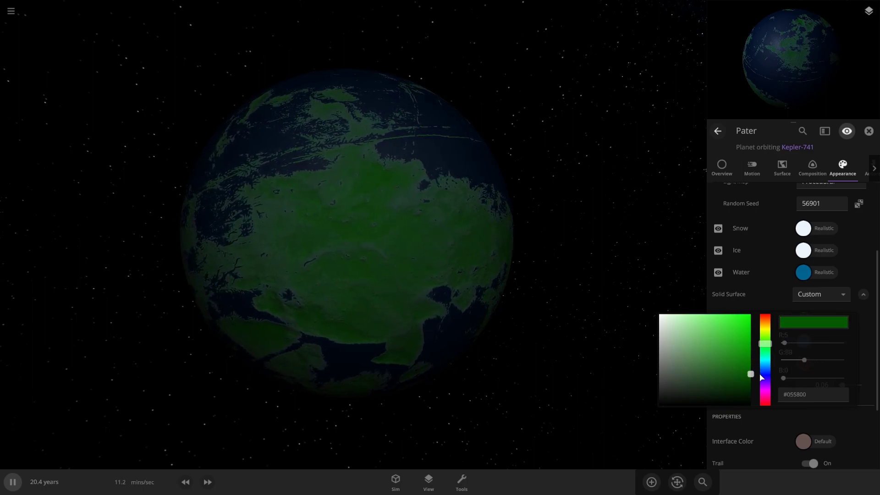
drag(760, 379, 759, 387)
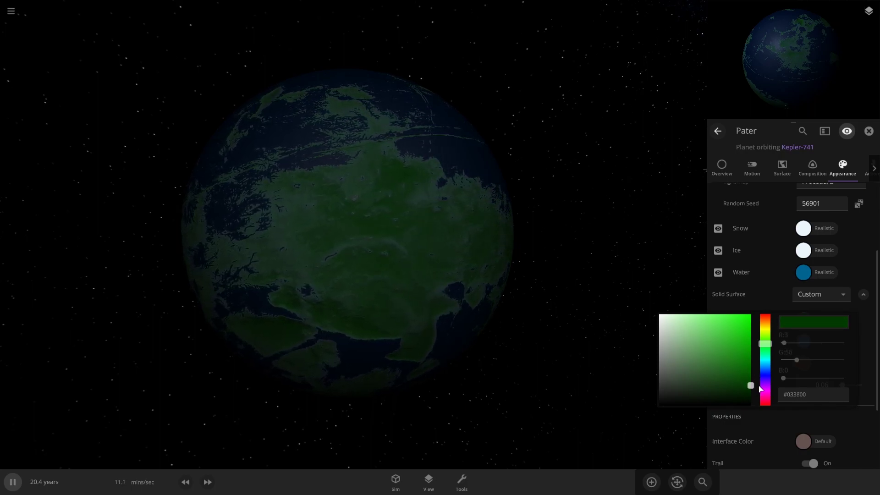
click(571, 251)
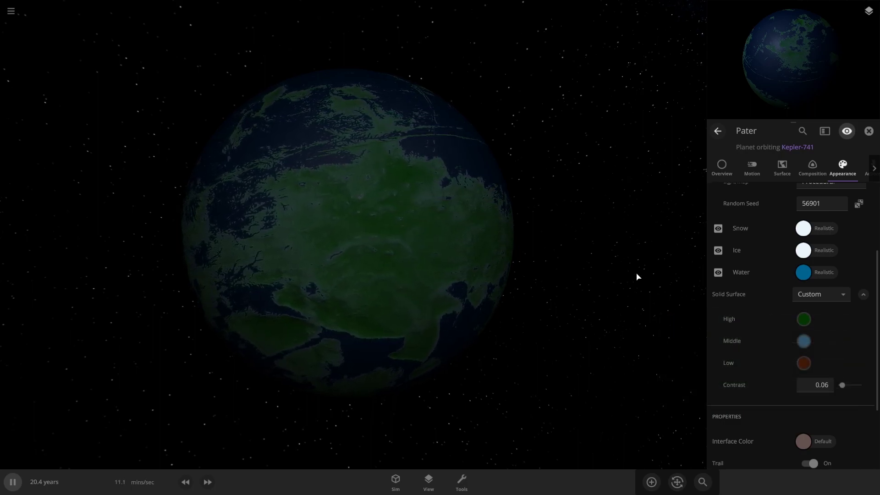
Set the Middle color of the planet's solid surface to dark brown #221C00
click(805, 342)
drag(764, 397, 779, 416)
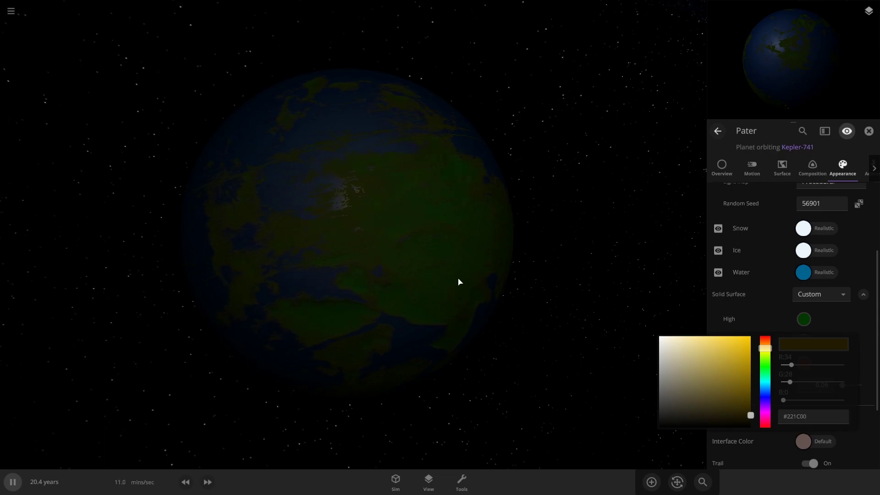
click(604, 323)
Inspect the recolored continents and set the solid surface contrast to 0.24
drag(525, 291, 289, 107)
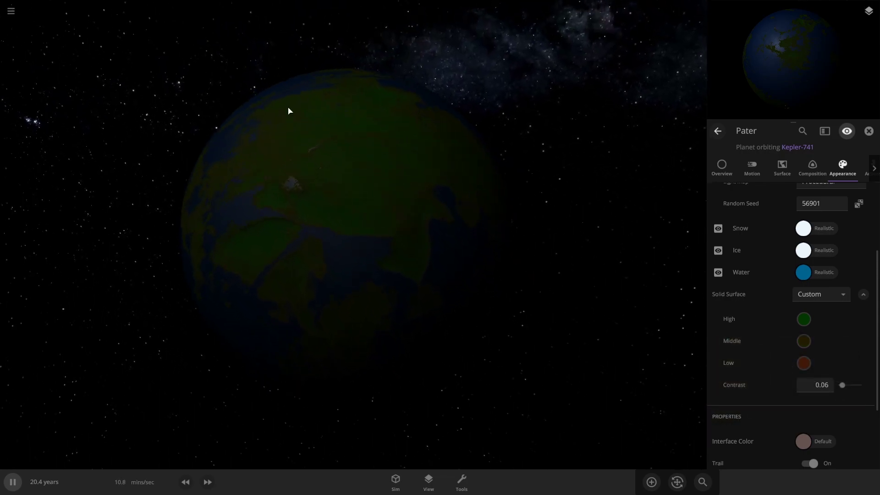
drag(525, 137, 560, 243)
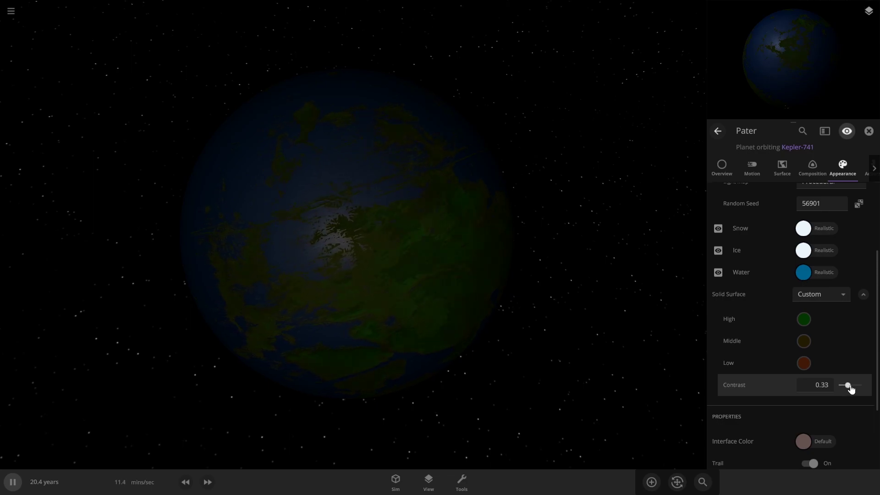
drag(857, 390, 845, 396)
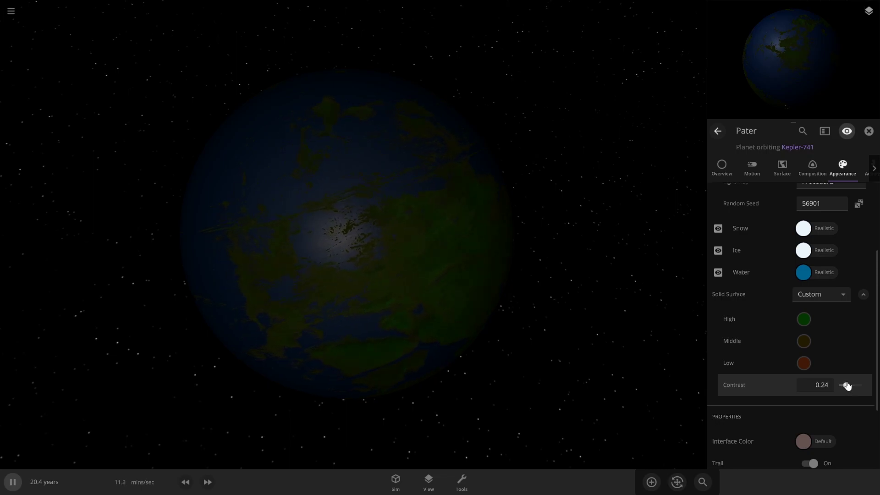
click(847, 385)
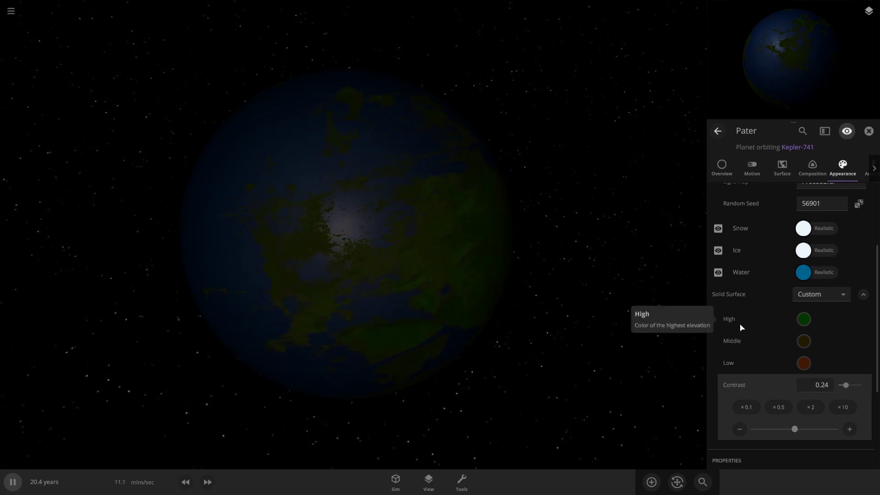
Open Planetscaping and remove elevation from the small isolated island in the ocean to sink it
click(467, 488)
click(461, 382)
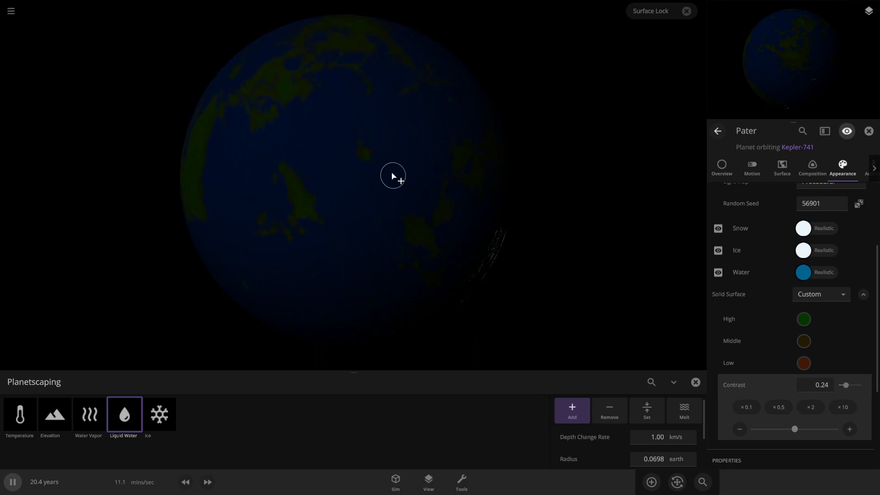
scroll(375, 165, up, 3)
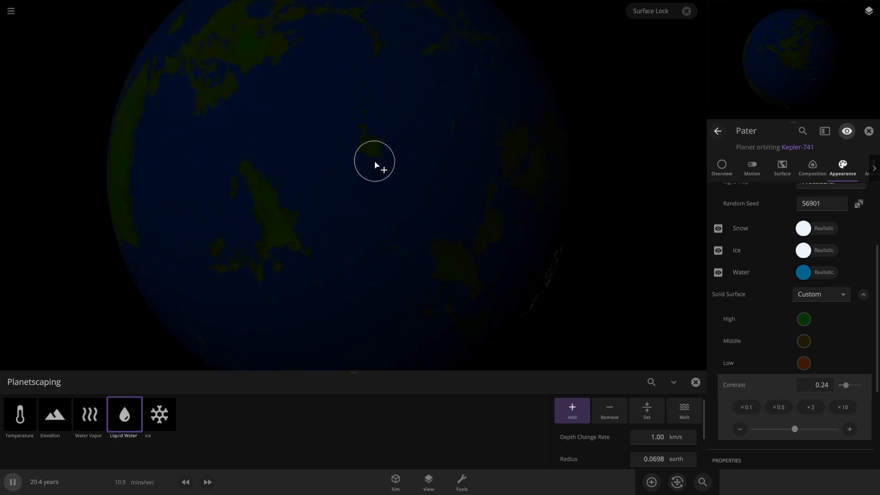
click(55, 416)
click(636, 417)
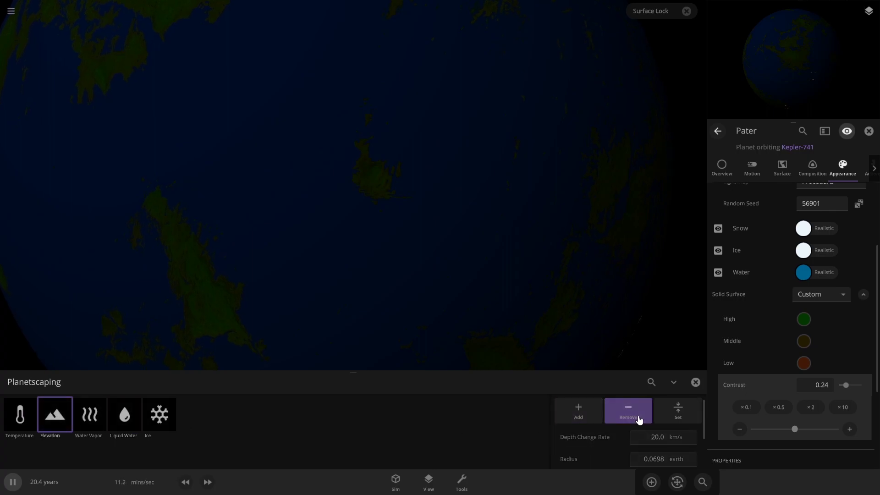
mouse_move(390, 186)
mouse_down()
mouse_move(370, 177)
mouse_move(393, 184)
mouse_move(372, 117)
mouse_move(346, 153)
mouse_move(371, 183)
mouse_move(404, 196)
mouse_up()
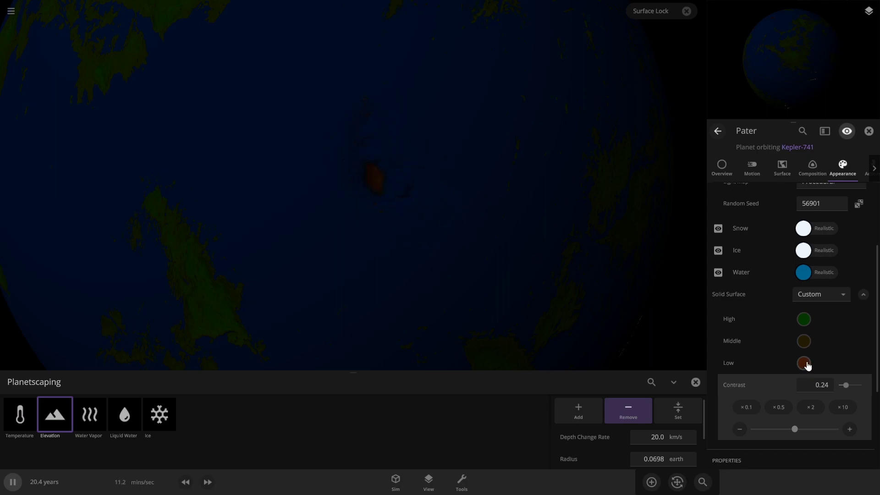
mouse_move(354, 169)
mouse_down()
mouse_move(414, 198)
mouse_move(412, 271)
mouse_move(380, 208)
mouse_move(361, 214)
mouse_move(378, 232)
mouse_move(546, 289)
mouse_move(337, 212)
mouse_move(359, 202)
mouse_move(346, 194)
mouse_up()
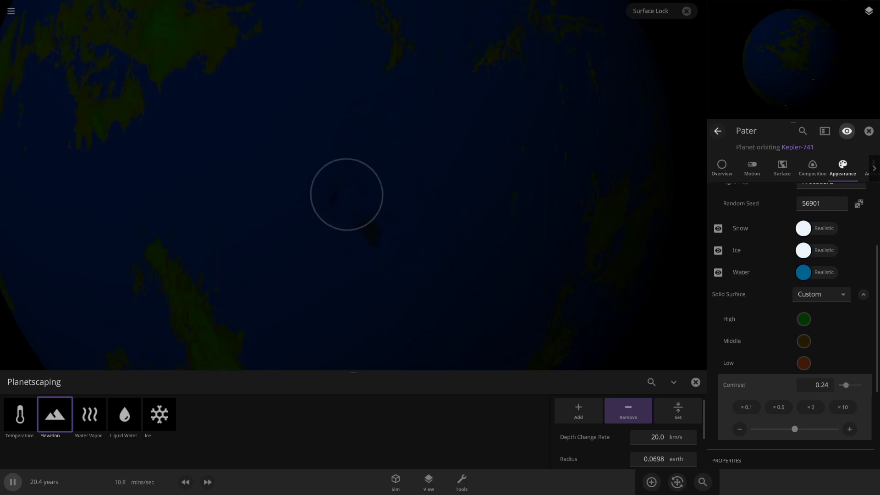
Add liquid water over the lowered island area in the ocean
click(124, 415)
click(580, 409)
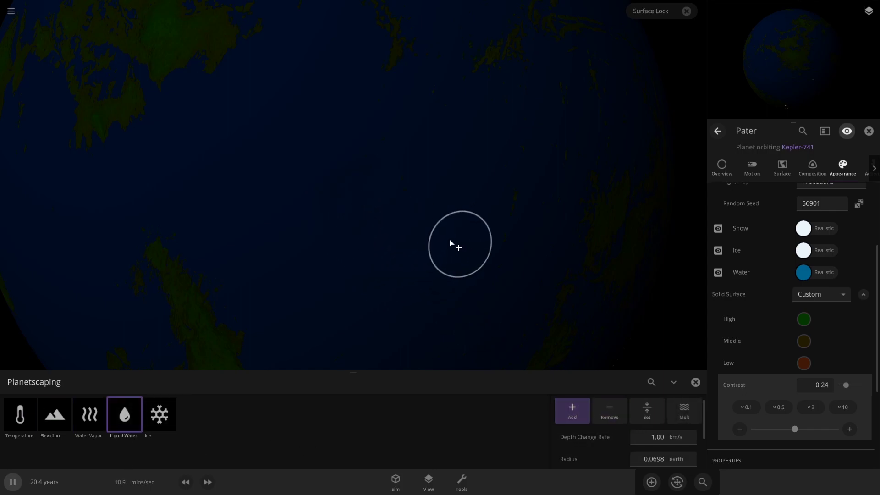
scroll(362, 268, down, 3)
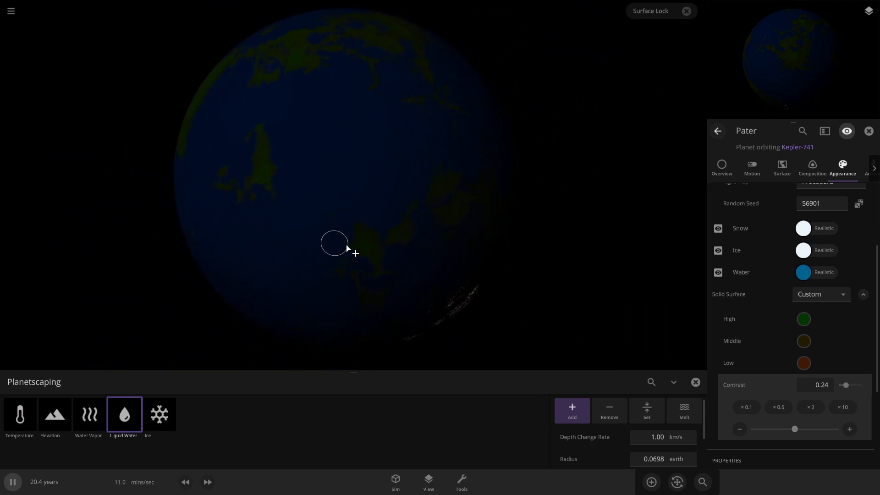
right_drag(408, 224, 275, 153)
right_drag(384, 183, 342, 181)
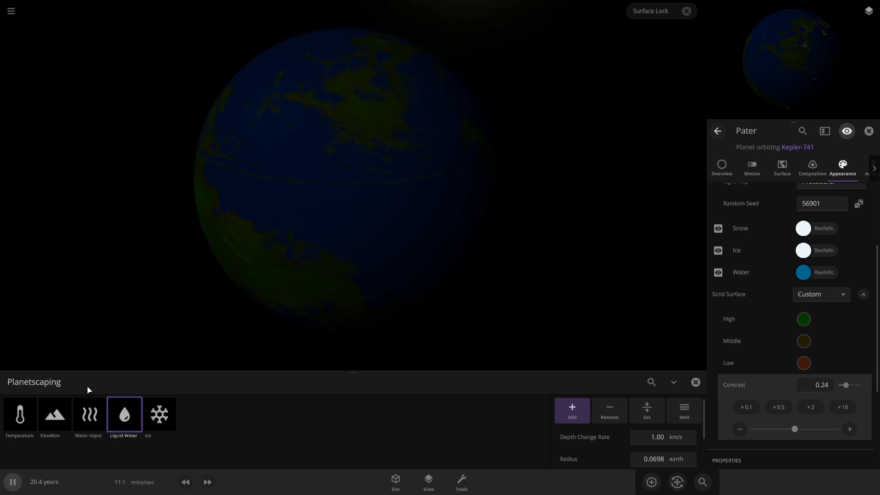
Lower the terrain along the straight ridge lines near the equator, speeding up the simulation while sculpting
click(54, 415)
click(627, 410)
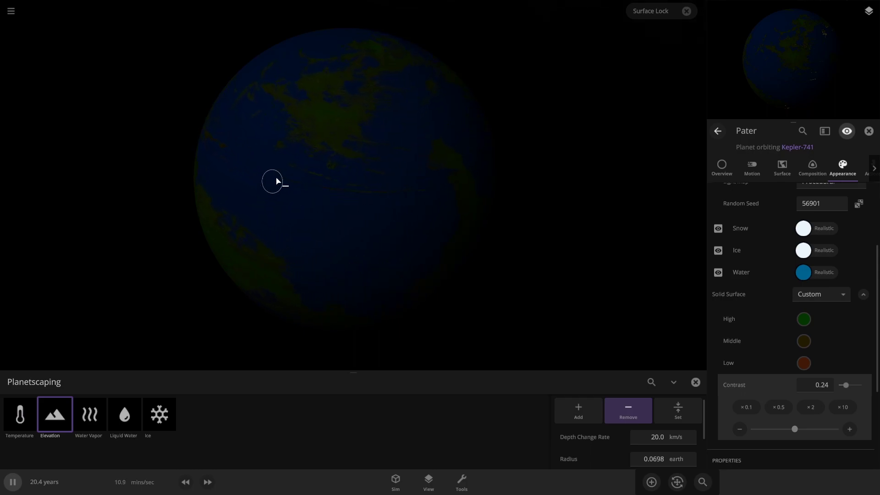
drag(275, 181, 305, 180)
mouse_move(277, 151)
mouse_down()
mouse_move(373, 186)
mouse_move(275, 181)
mouse_up()
click(208, 482)
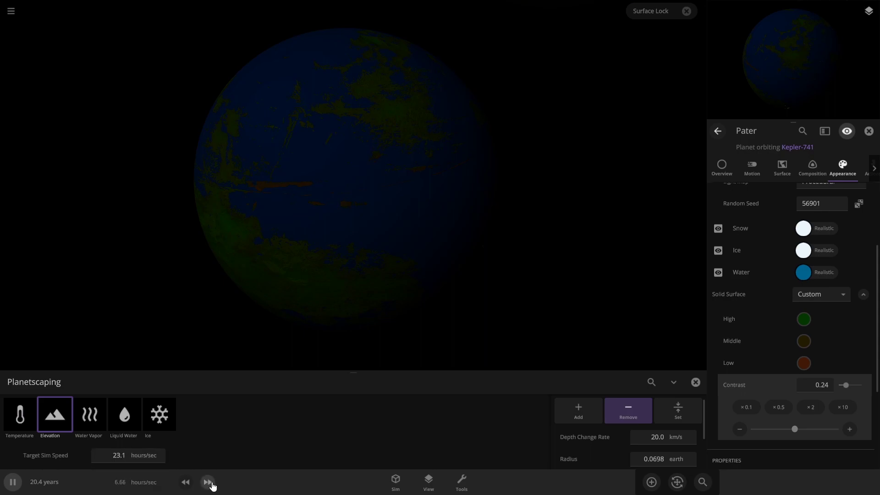
scroll(289, 198, up, 5)
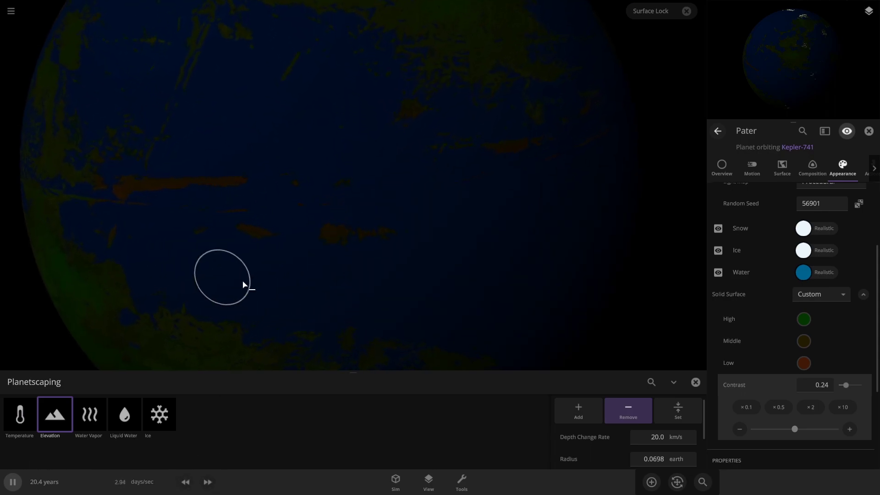
mouse_move(242, 185)
mouse_down()
mouse_move(213, 199)
mouse_move(122, 203)
mouse_up()
mouse_move(282, 165)
mouse_down()
mouse_move(215, 157)
mouse_move(395, 257)
mouse_move(376, 257)
mouse_move(424, 246)
mouse_move(362, 280)
mouse_move(383, 265)
mouse_move(379, 186)
mouse_move(391, 202)
mouse_move(306, 191)
mouse_up()
Add liquid water over the exposed reddish lowlands and close Planetscaping
click(124, 414)
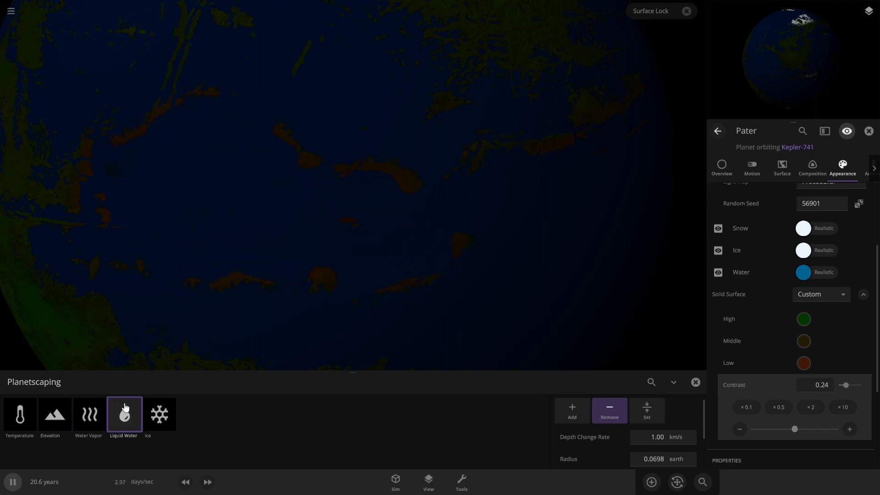
click(572, 410)
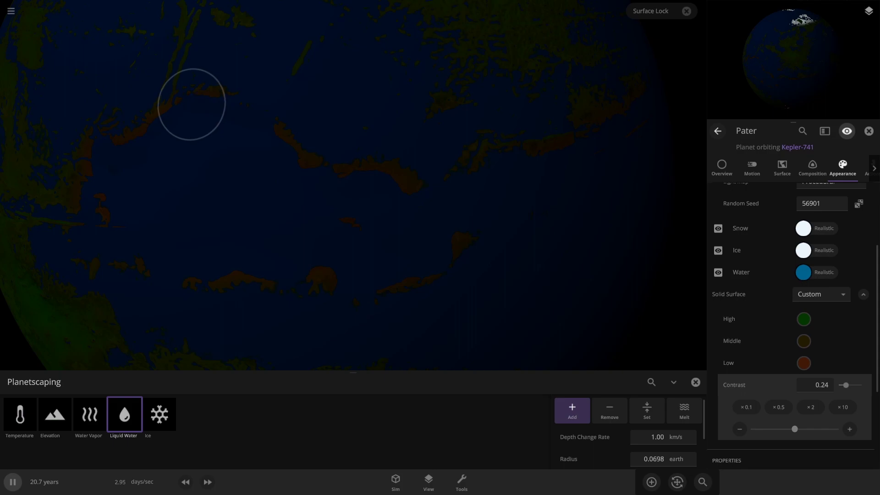
drag(157, 101, 138, 126)
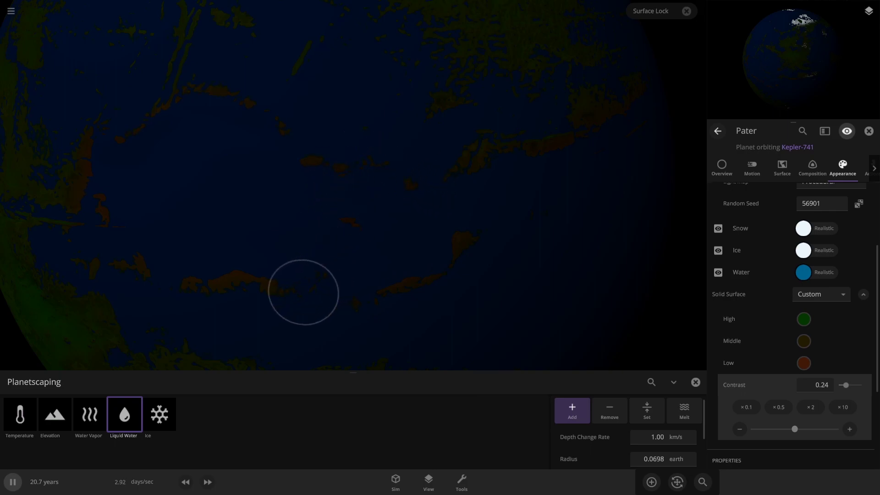
scroll(257, 275, down, 8)
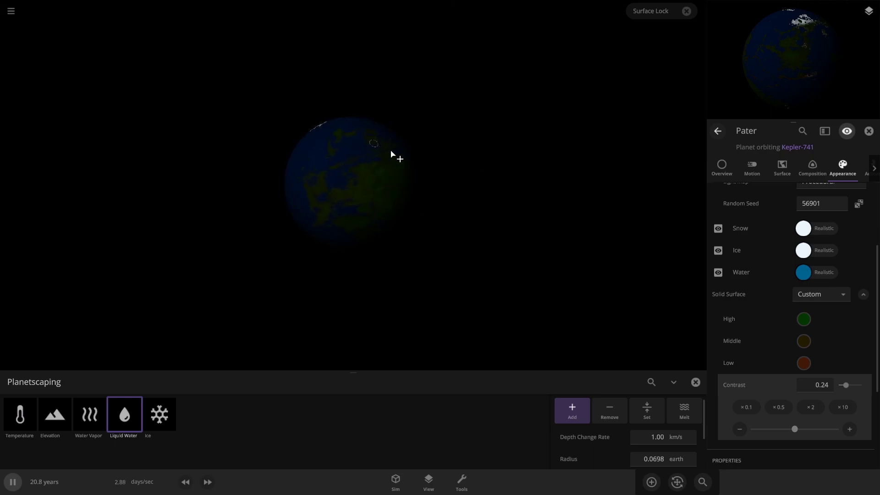
click(690, 383)
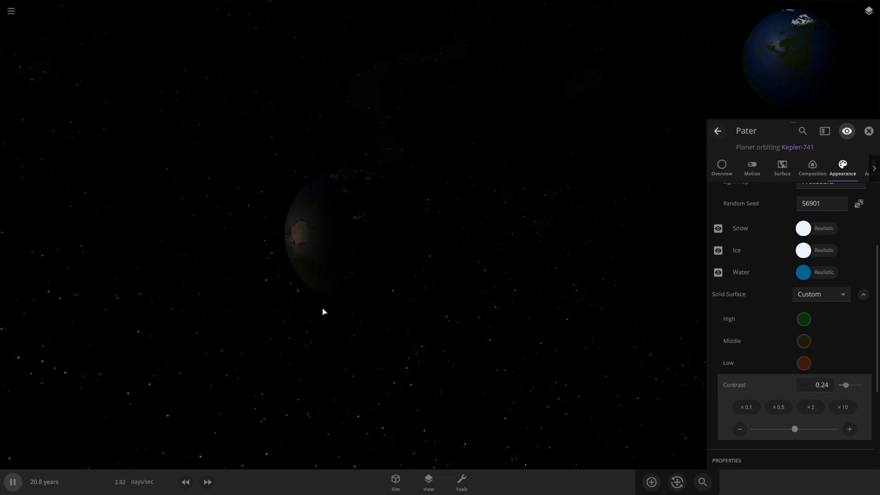
Set the planet's average albedo to 0.46 in its surface energy flow properties
drag(322, 311, 508, 332)
scroll(379, 244, up, 4)
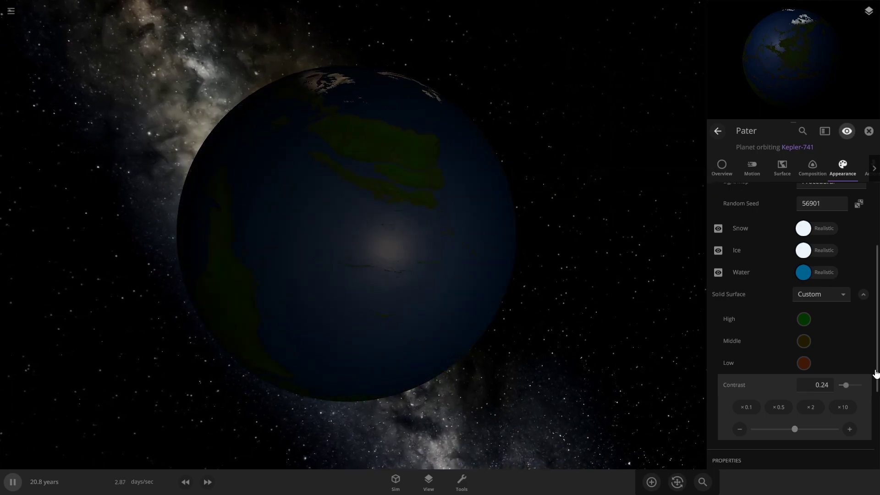
click(782, 169)
scroll(817, 314, down, 4)
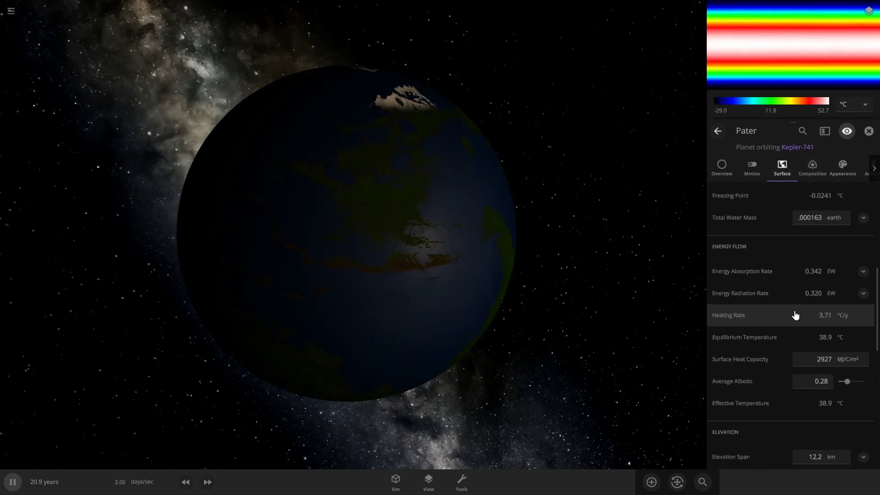
scroll(795, 315, down, 3)
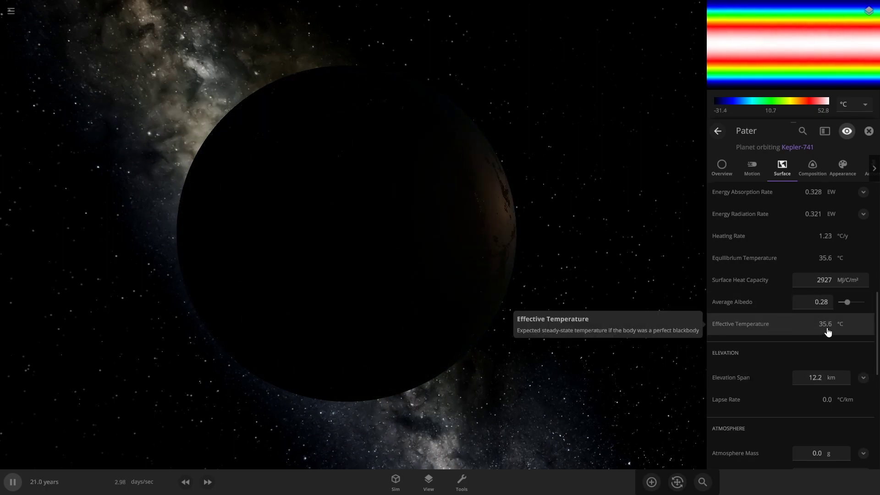
drag(847, 306, 850, 305)
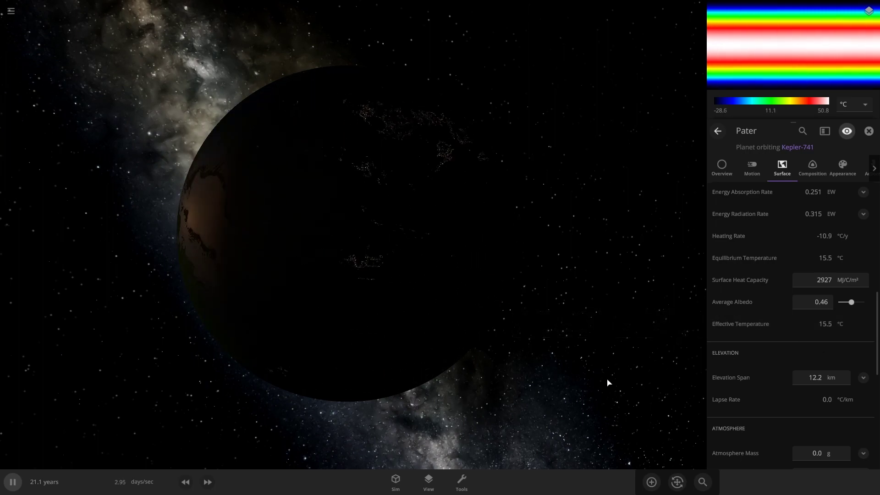
Change the unit of the planet's atmosphere mass to earth atm
scroll(669, 279, down, 3)
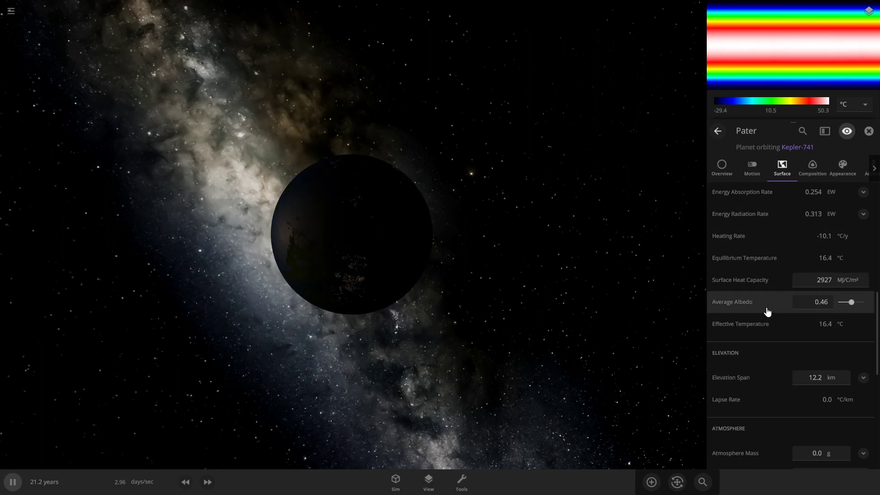
scroll(756, 286, down, 5)
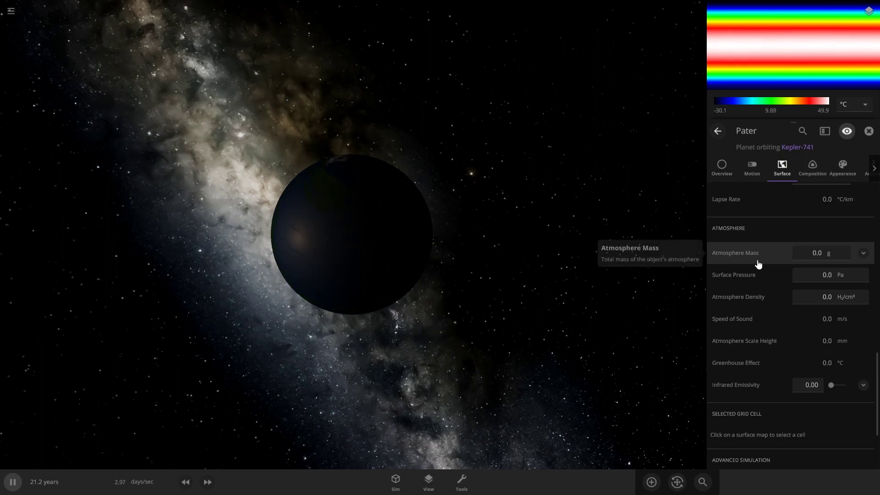
click(839, 255)
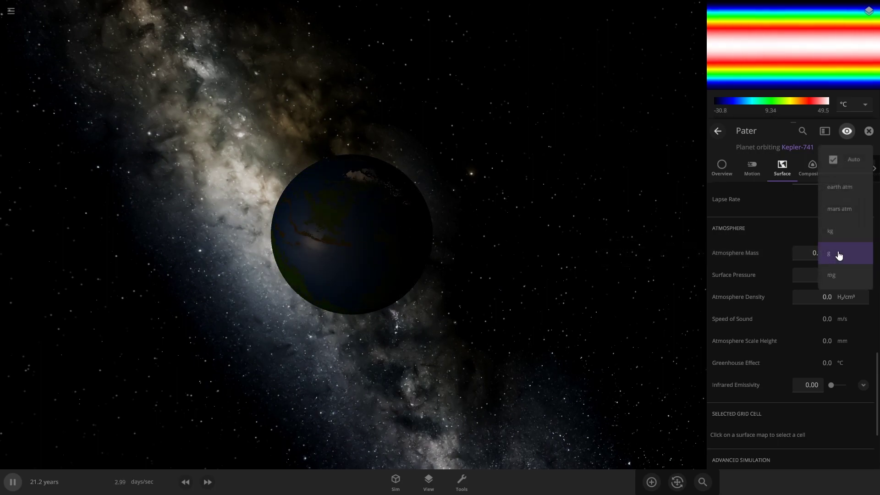
click(862, 189)
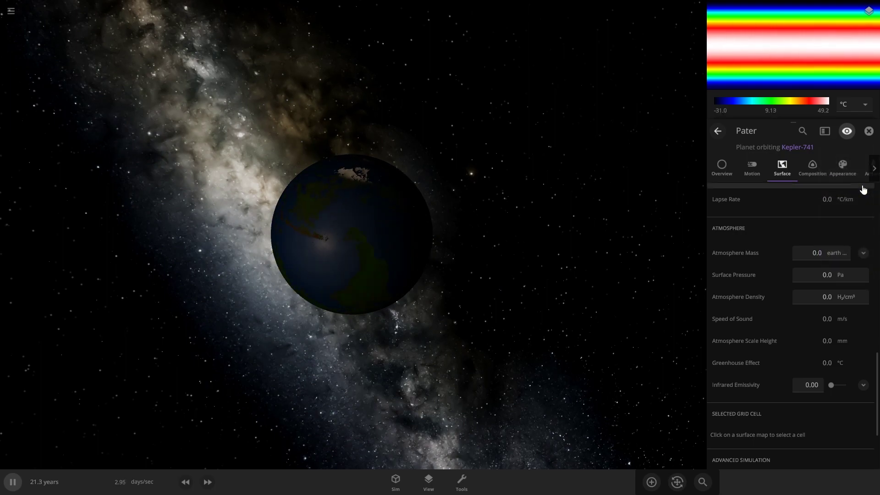
Check the planet's mass in its overview and set the atmosphere mass to 1.5 earth atm
click(725, 176)
scroll(742, 230, up, 5)
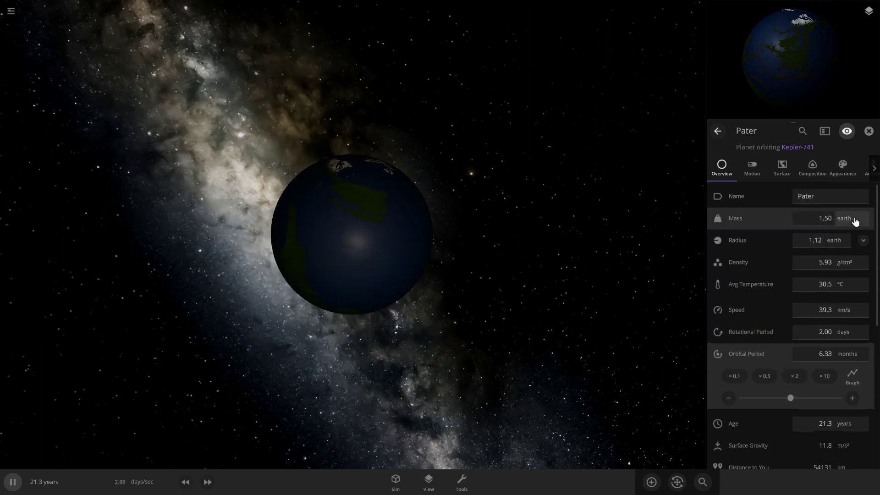
click(782, 168)
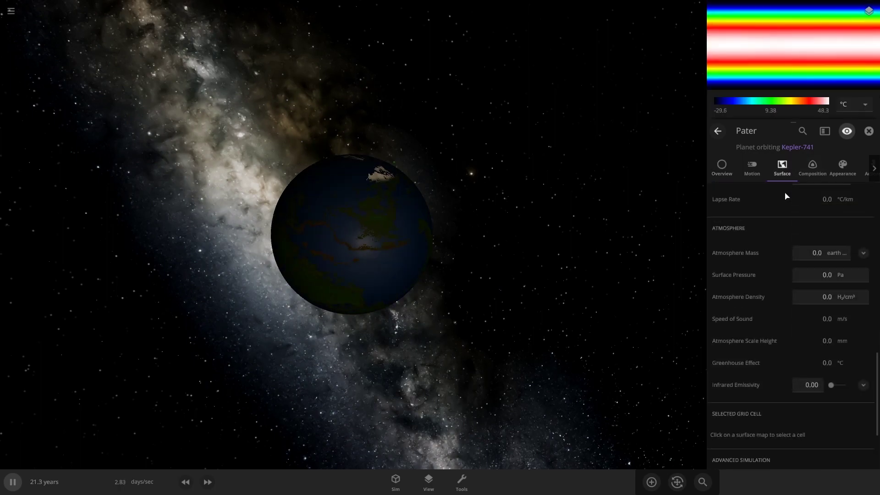
click(808, 256)
text(1)
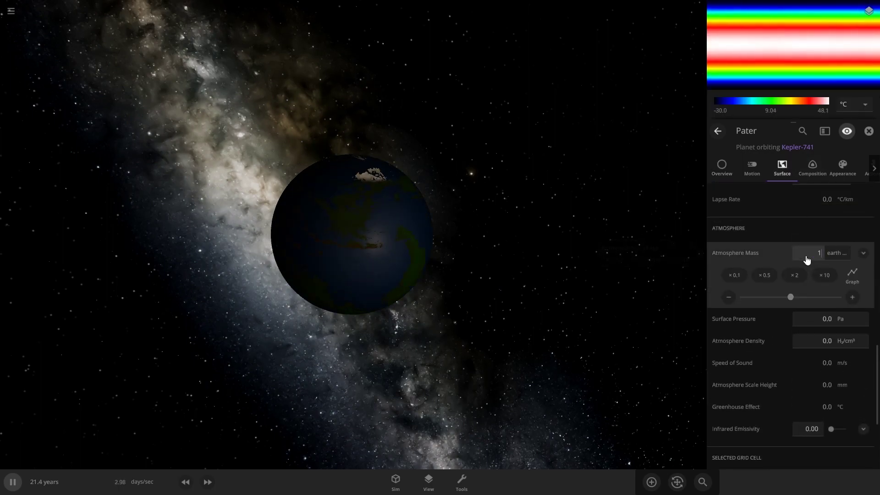
text(.5)
key(Return)
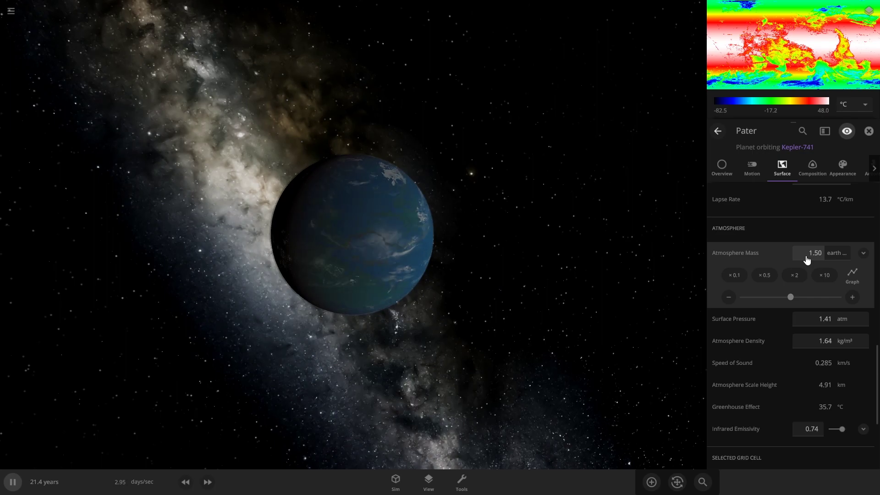
Inspect the planet's atmosphere and surface pressure, and examine its Earth Similarity and Life Likelihood
right_drag(682, 256, 522, 226)
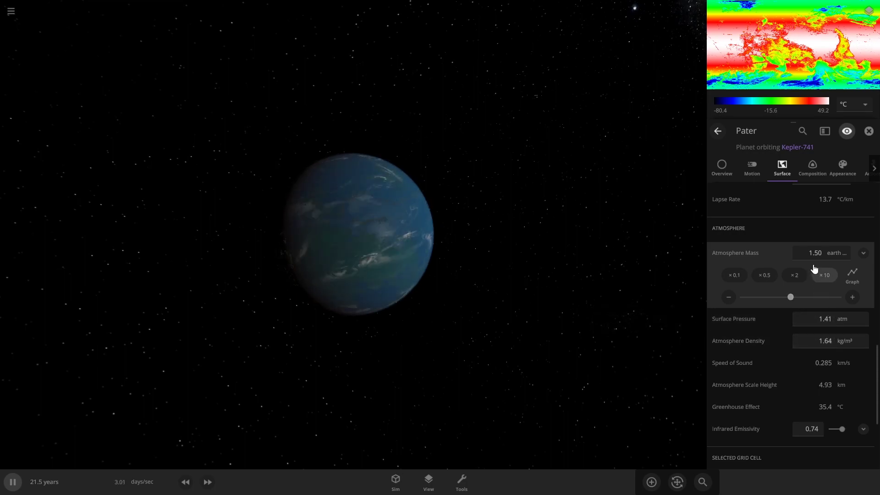
click(851, 323)
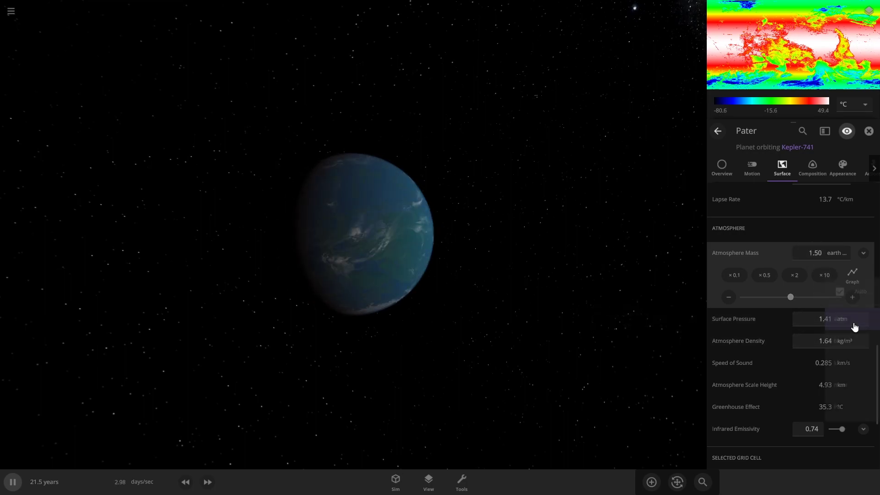
click(839, 323)
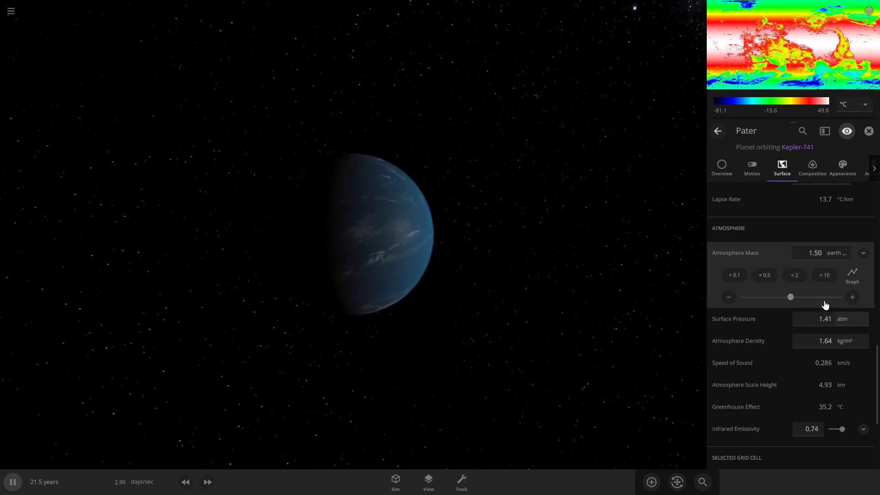
mouse_move(781, 372)
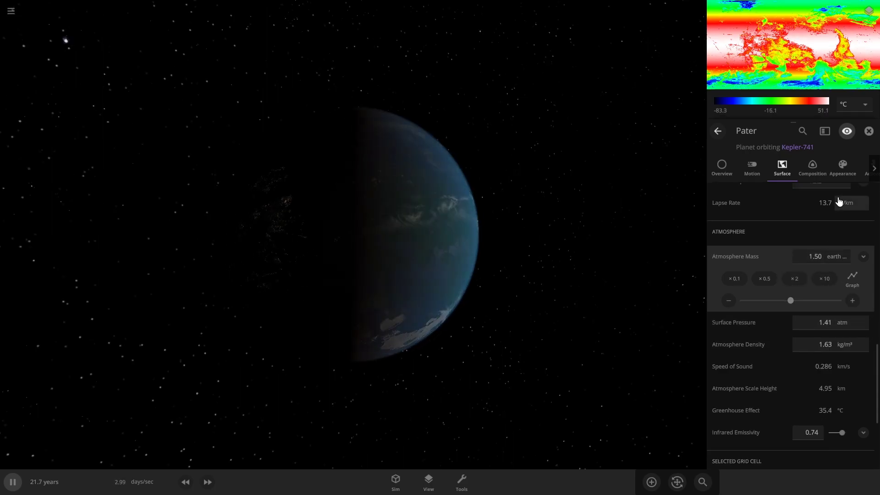
click(819, 166)
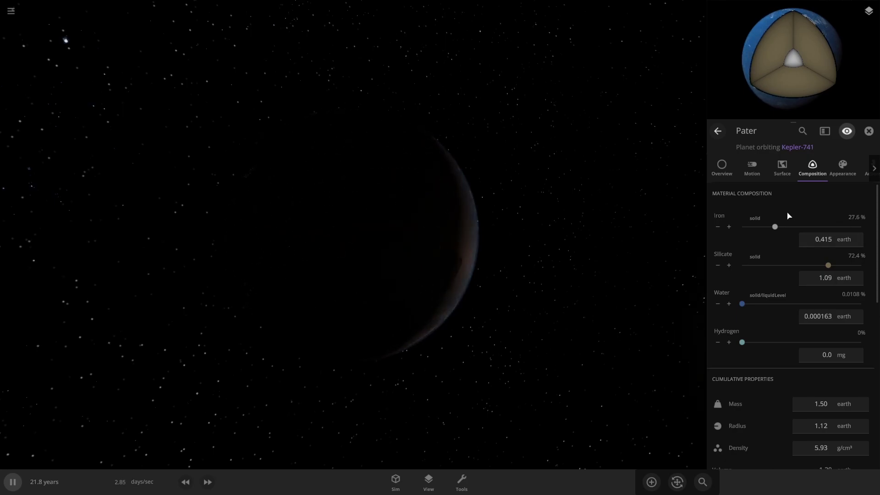
scroll(778, 314, down, 10)
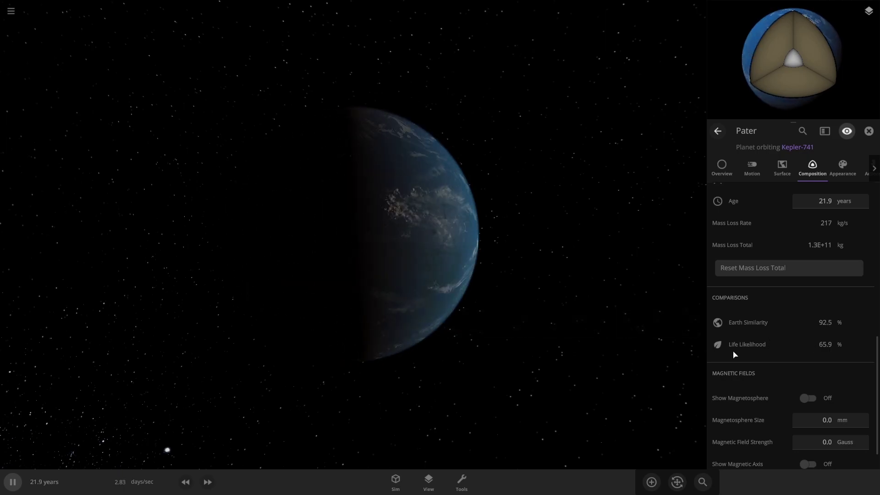
mouse_move(831, 353)
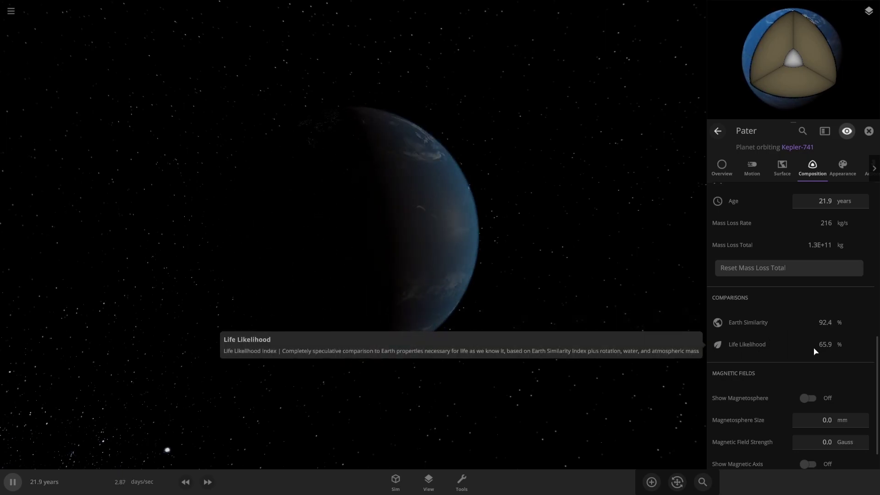
Turn on the display of the planet's magnetosphere and set the magnetosphere size to 2.5 earth
scroll(815, 351, down, 1)
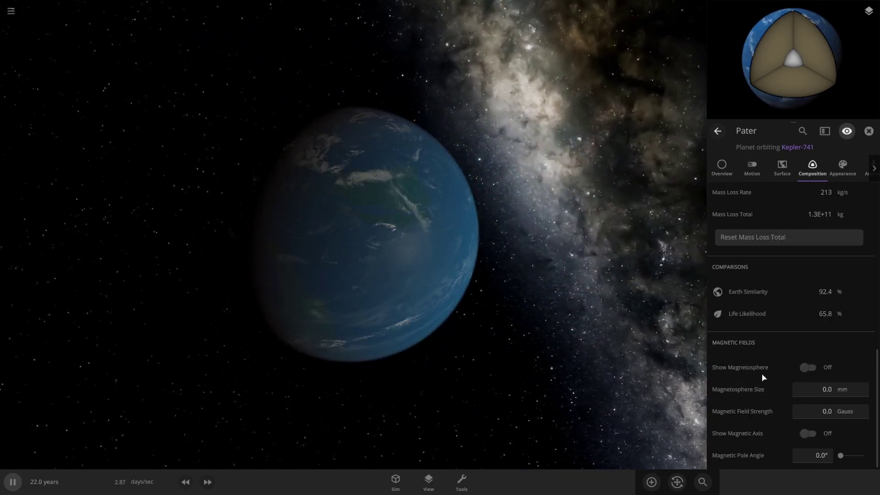
mouse_move(770, 371)
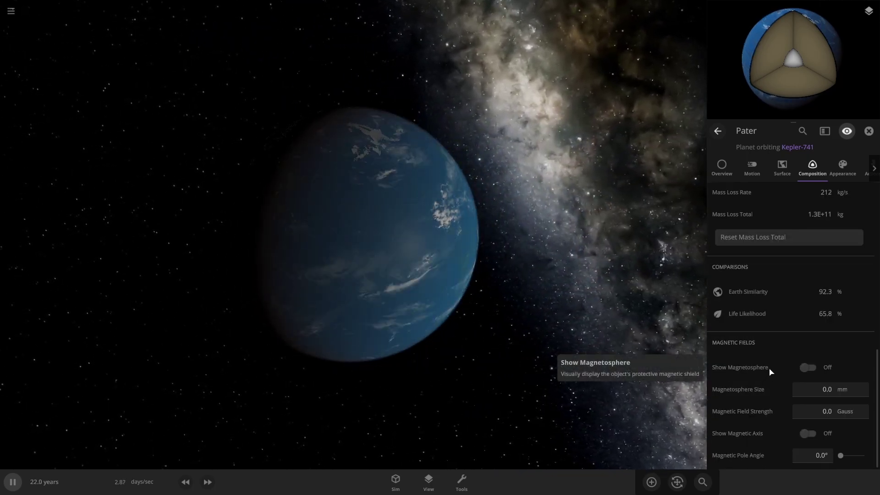
click(807, 368)
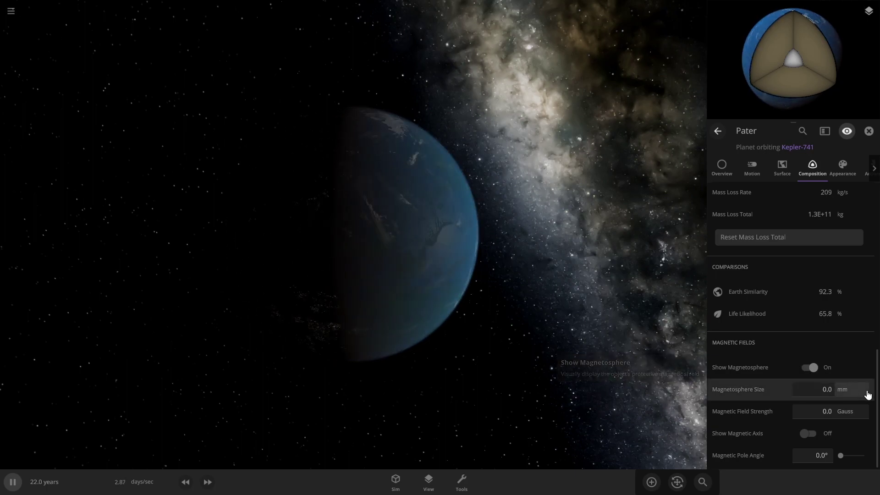
mouse_move(804, 395)
click(852, 397)
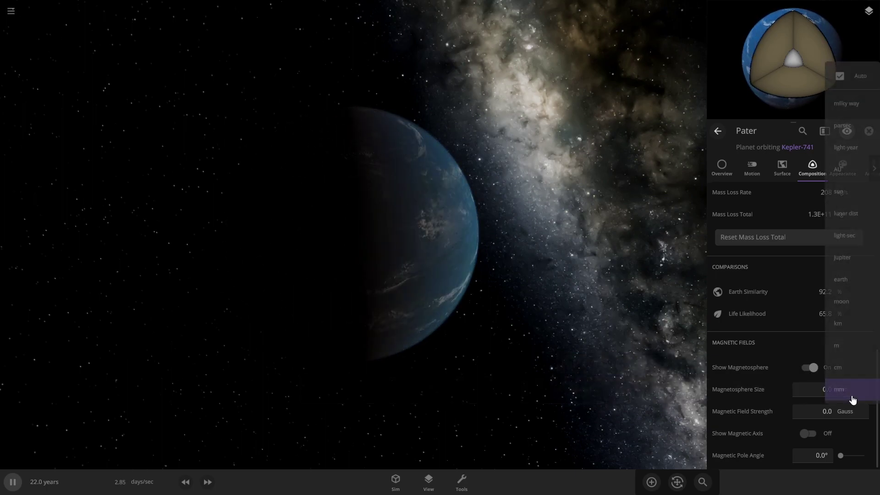
click(851, 281)
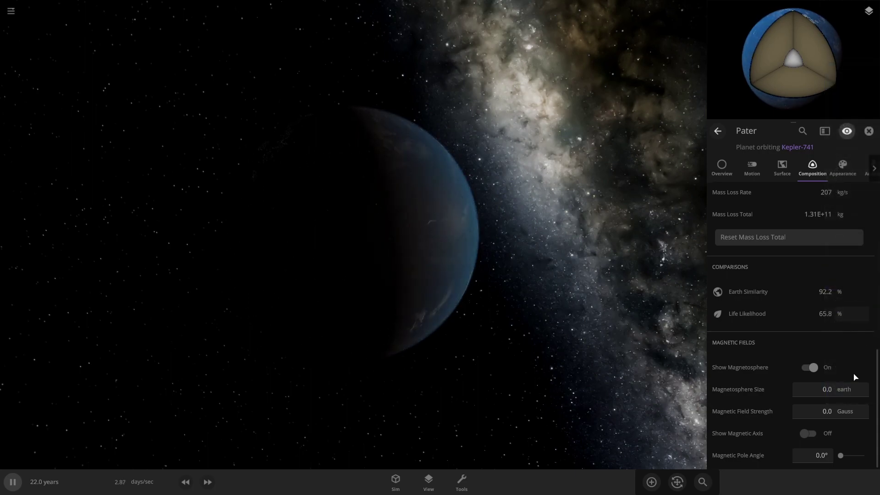
click(816, 390)
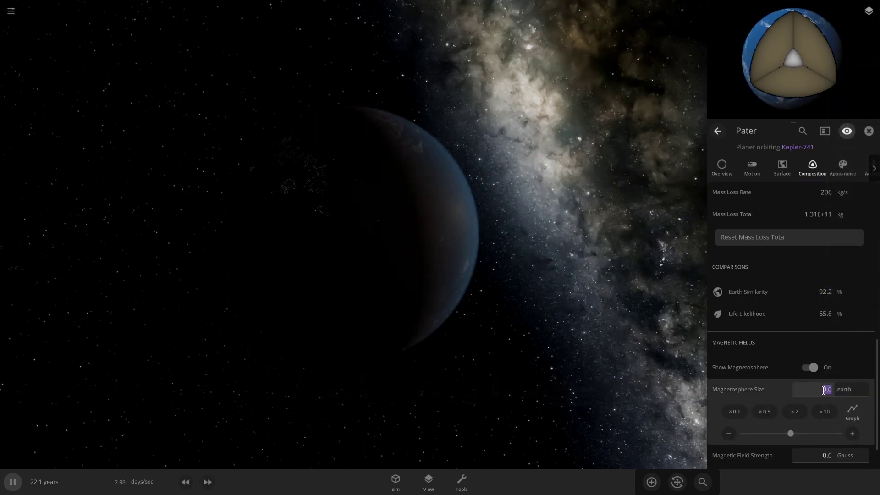
text(2.5)
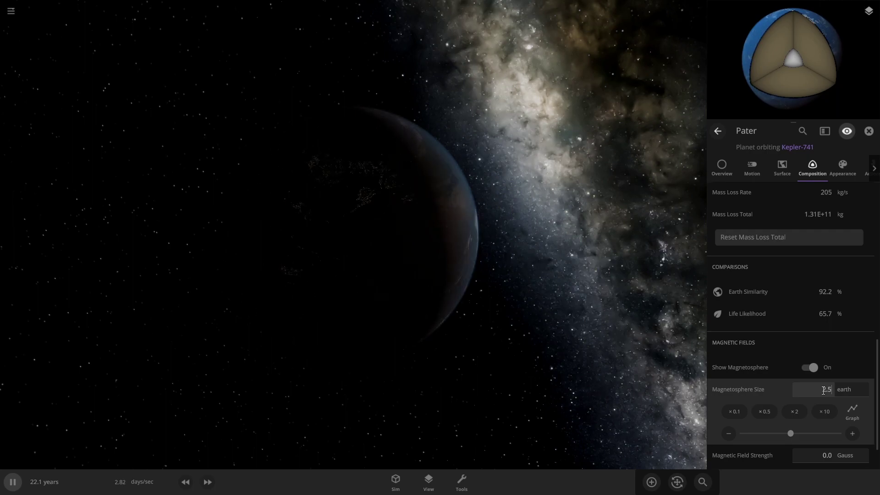
key(Return)
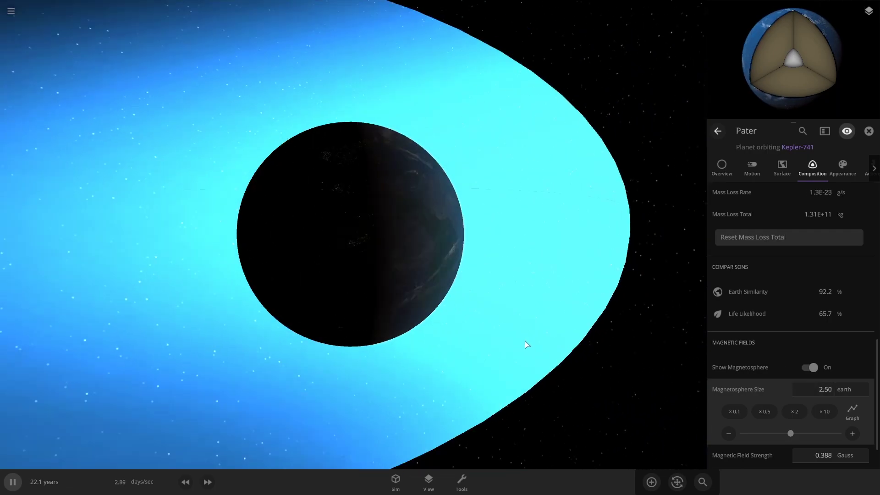
Examine the planet's magnetosphere from several angles and distances, and hide its display
scroll(525, 342, down, 5)
drag(615, 300, 540, 303)
scroll(409, 270, up, 5)
scroll(529, 287, down, 8)
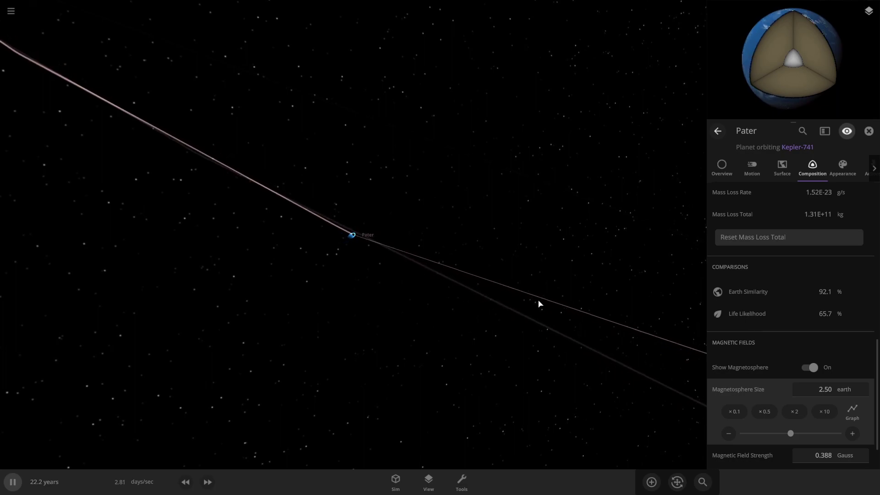
scroll(413, 255, up, 10)
drag(515, 265, 499, 284)
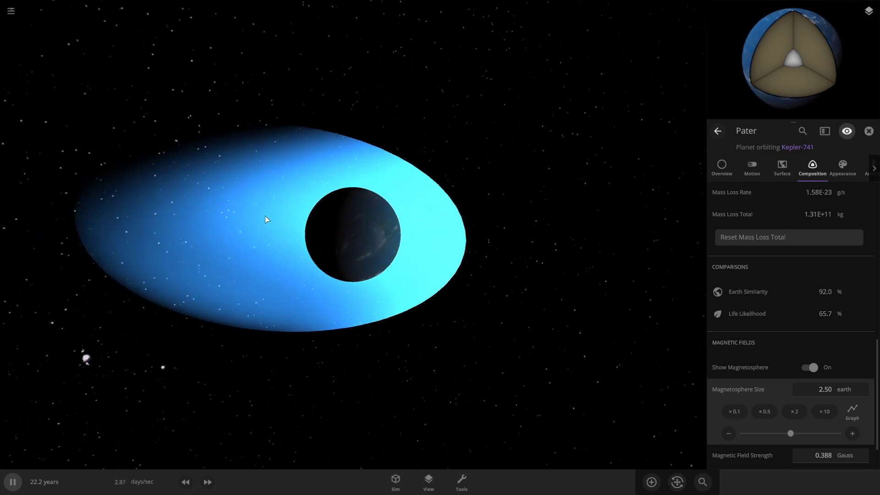
scroll(499, 284, up, 3)
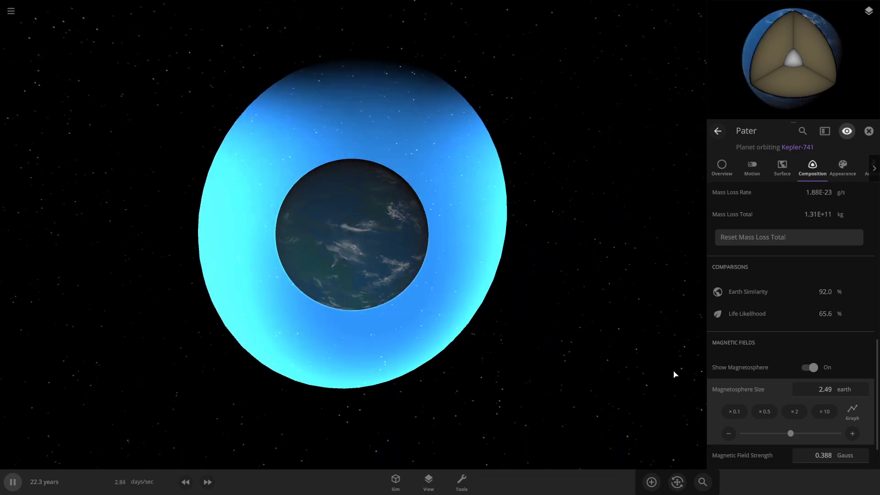
click(809, 367)
scroll(813, 366, down, 2)
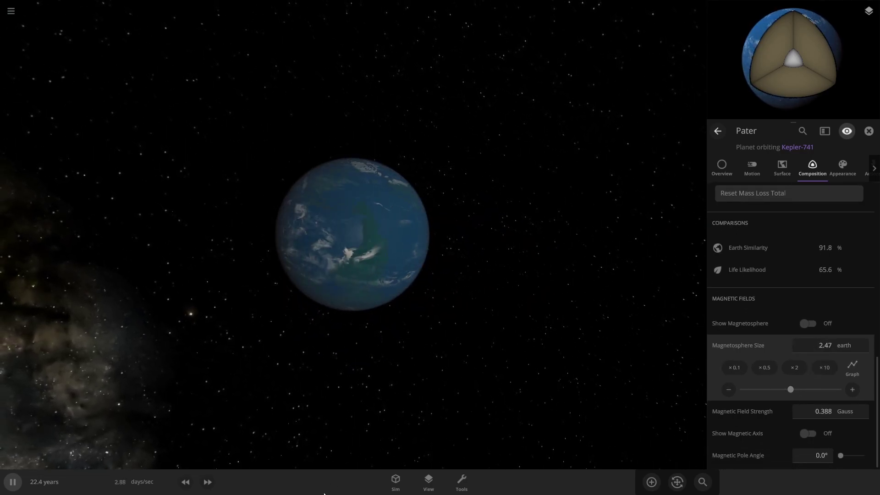
Slow the simulation to about 3 hours per second and focus the view on the star Kepler-741
click(184, 487)
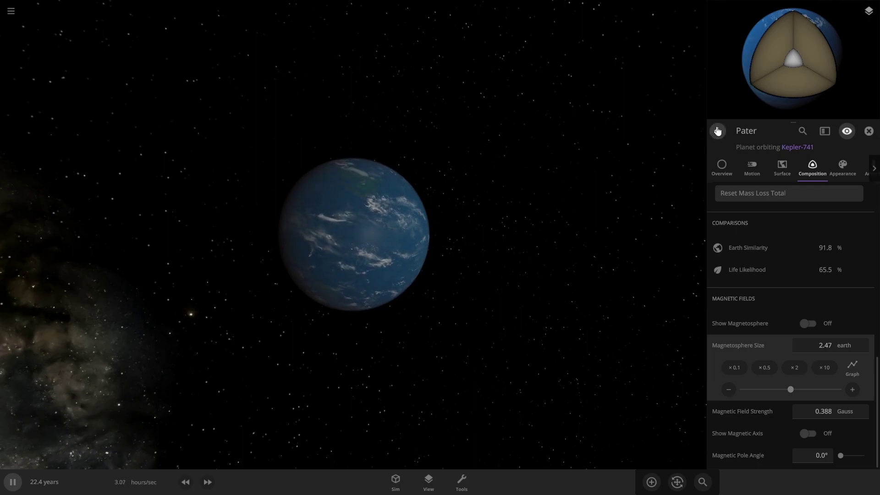
click(802, 146)
click(868, 133)
drag(430, 263, 376, 400)
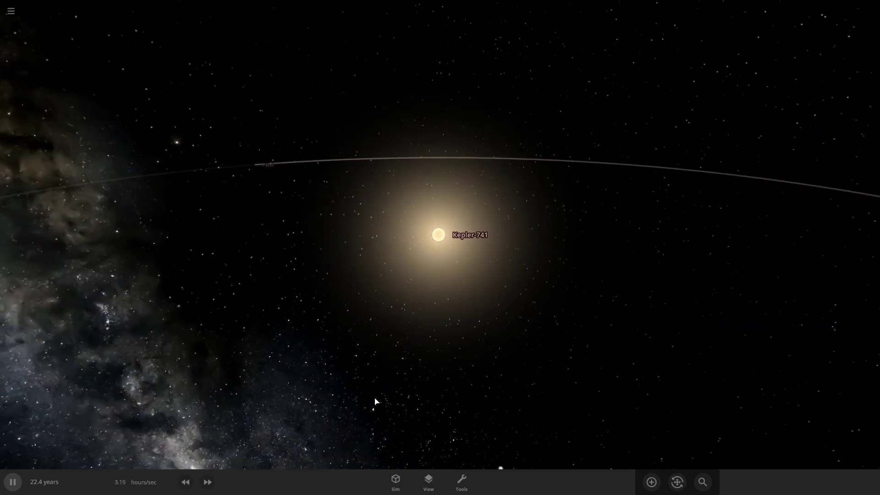
Focus on the planet Pater again and slow the target simulation speed to 1.50 hours per second
double_click(216, 84)
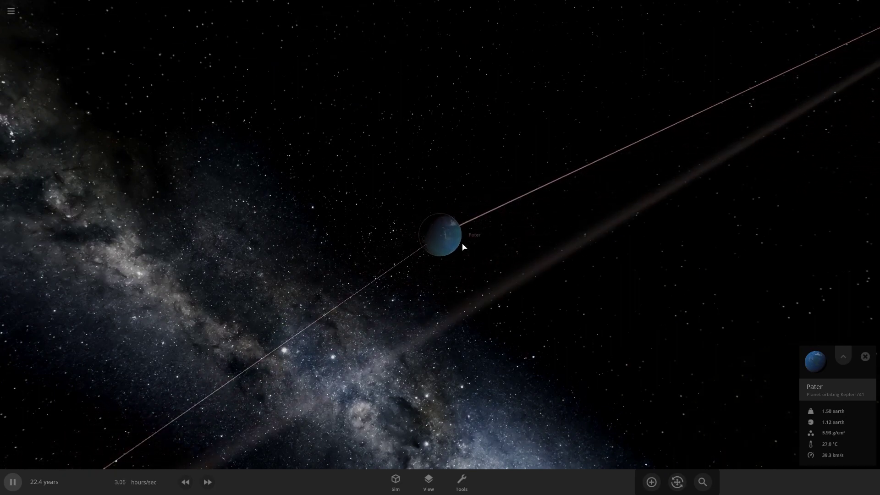
click(182, 483)
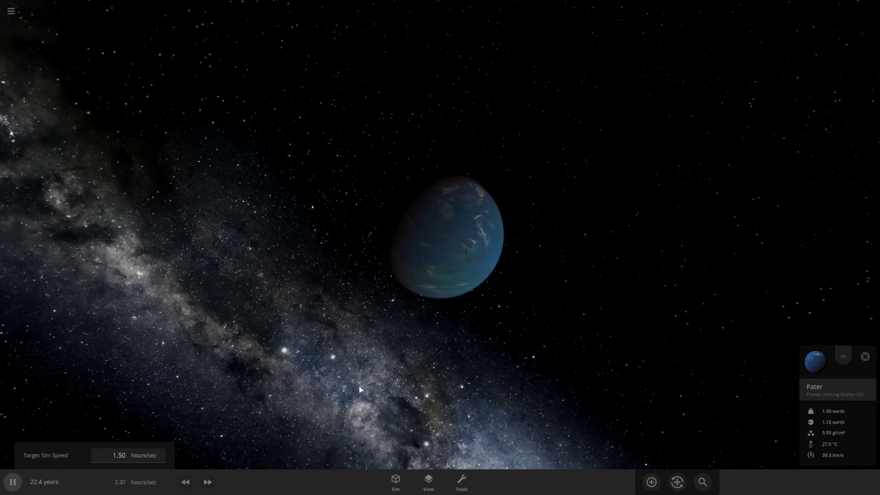
scroll(394, 363, down, 5)
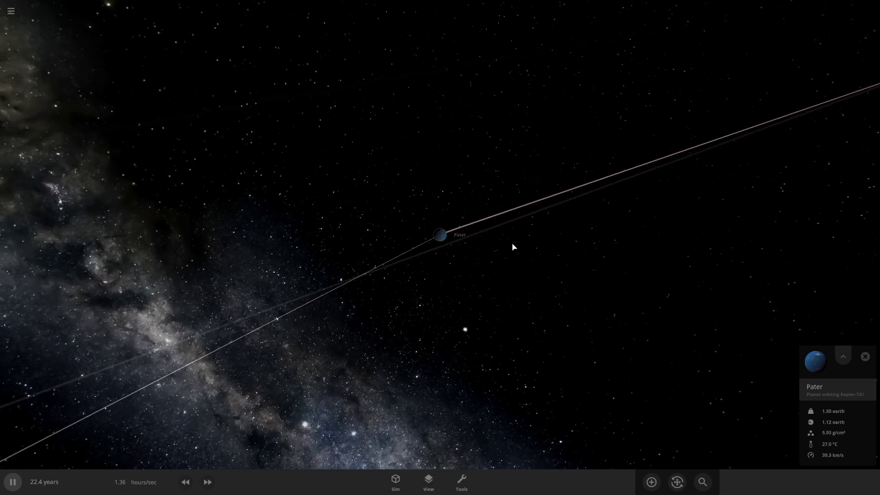
Add a random moon in orbit around Pater at a distance of about 0.00268 AU
click(652, 484)
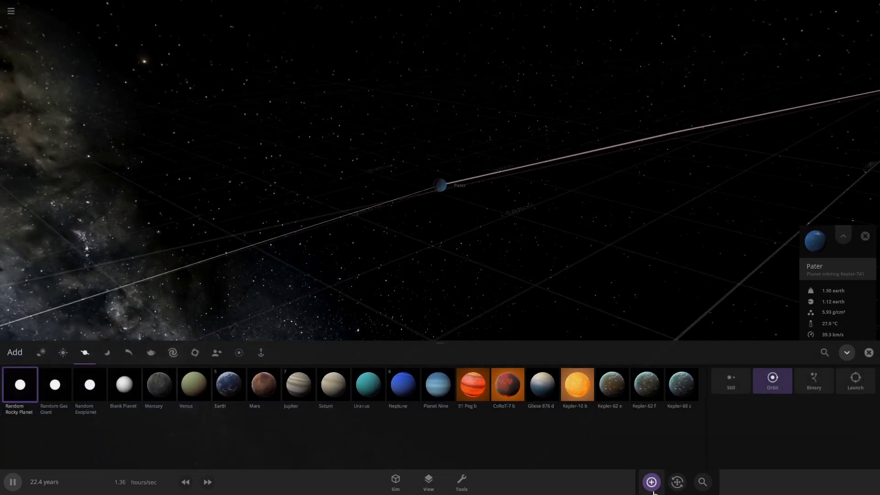
click(115, 351)
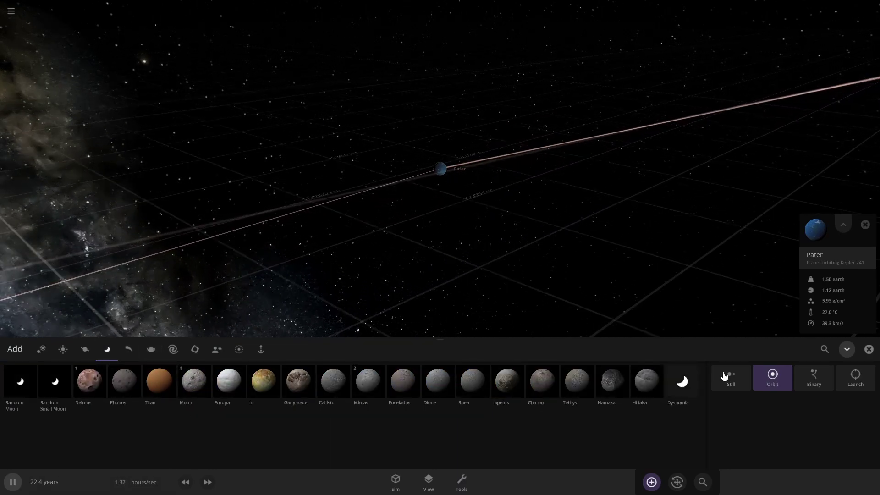
mouse_move(693, 387)
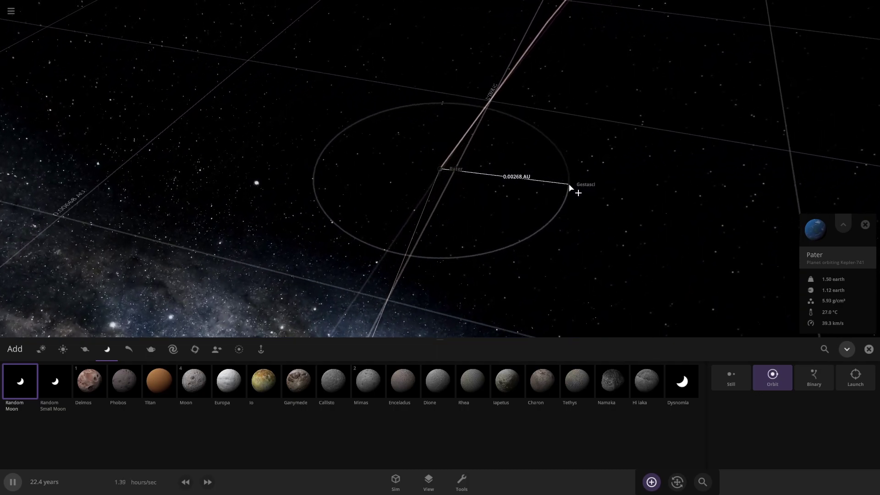
key(Escape)
Focus on the new moon Gestasci and examine its appearance layers and material composition
right_drag(692, 241, 664, 226)
click(564, 262)
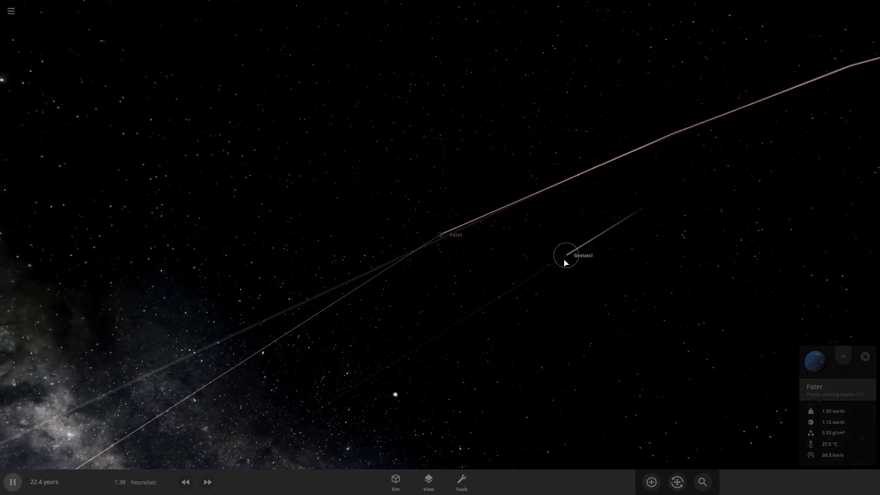
right_drag(285, 267, 197, 186)
scroll(456, 227, up, 10)
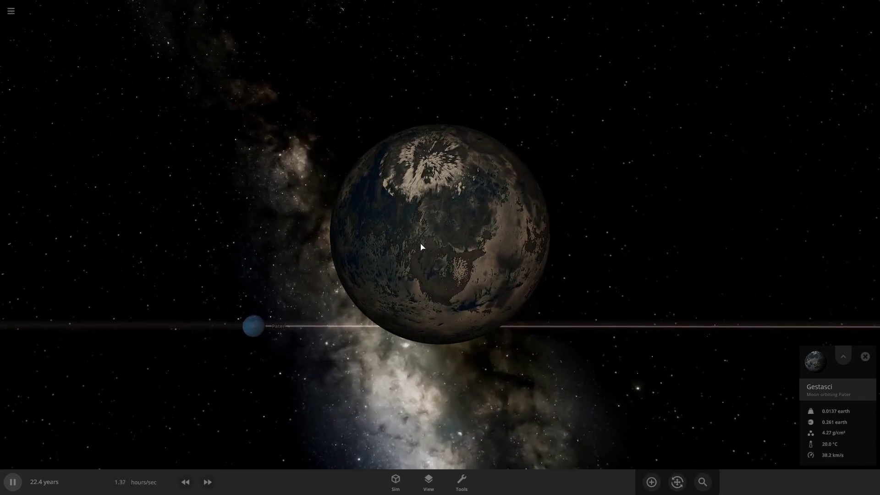
double_click(428, 247)
click(835, 171)
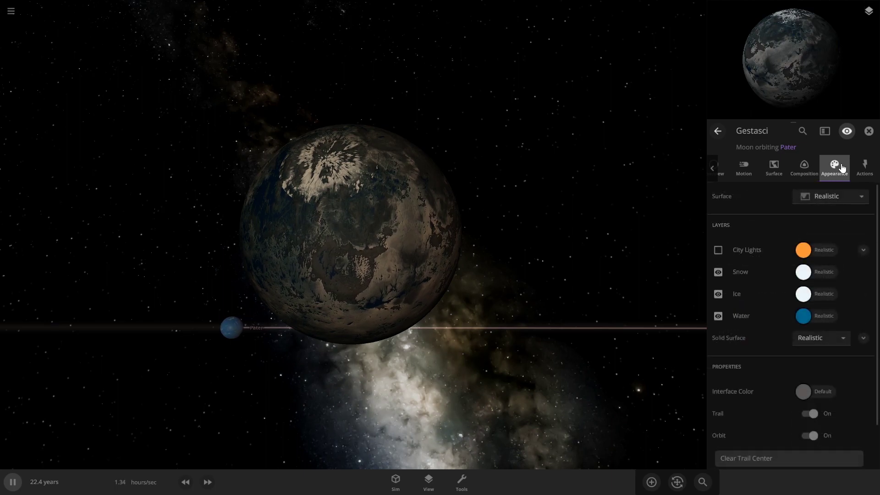
click(807, 176)
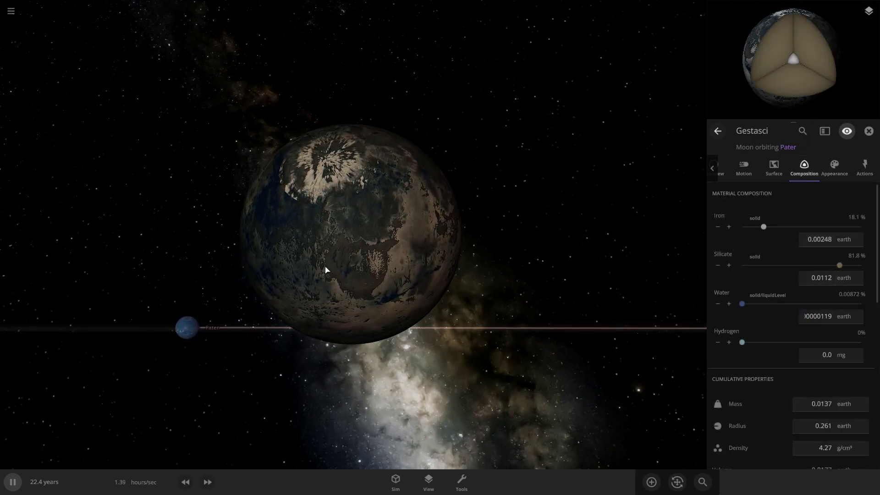
View the moon up close and speed up the simulation to about 15 days per second
scroll(323, 273, up, 3)
click(208, 482)
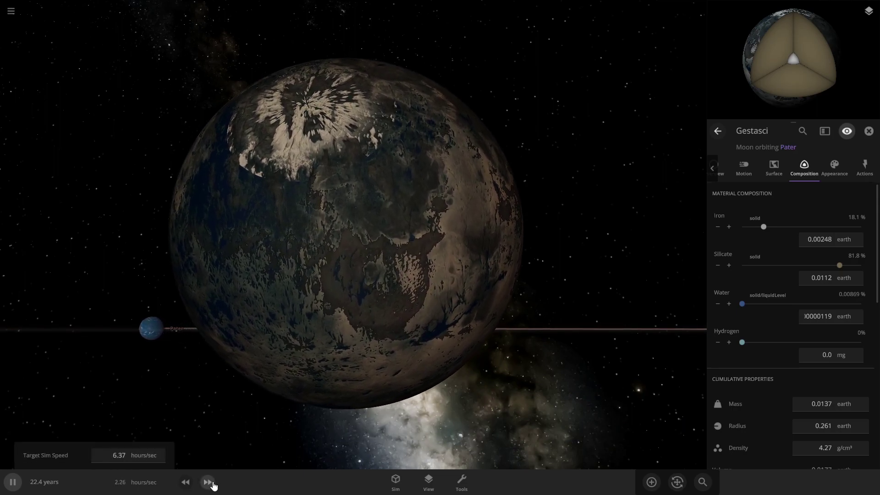
click(207, 482)
click(208, 481)
click(207, 482)
click(208, 482)
click(208, 481)
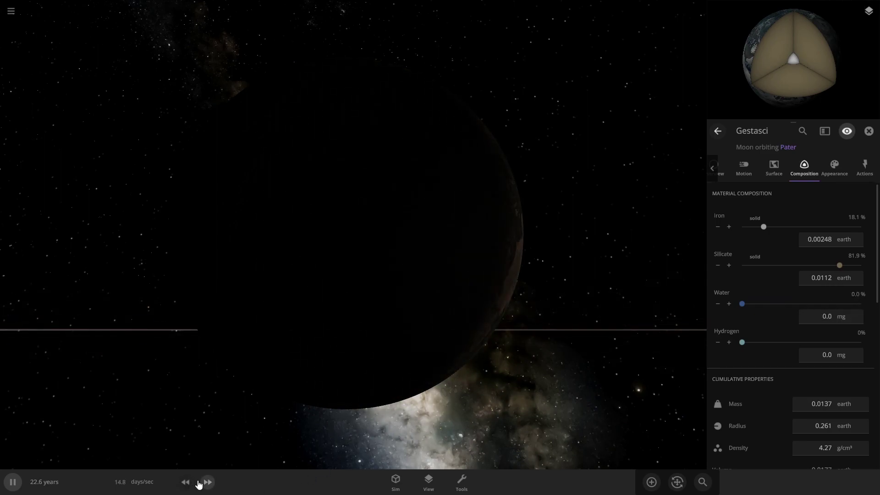
Slow the simulation to about 18.5 hours per second and view the moon from its other side
click(185, 482)
click(186, 482)
click(186, 482)
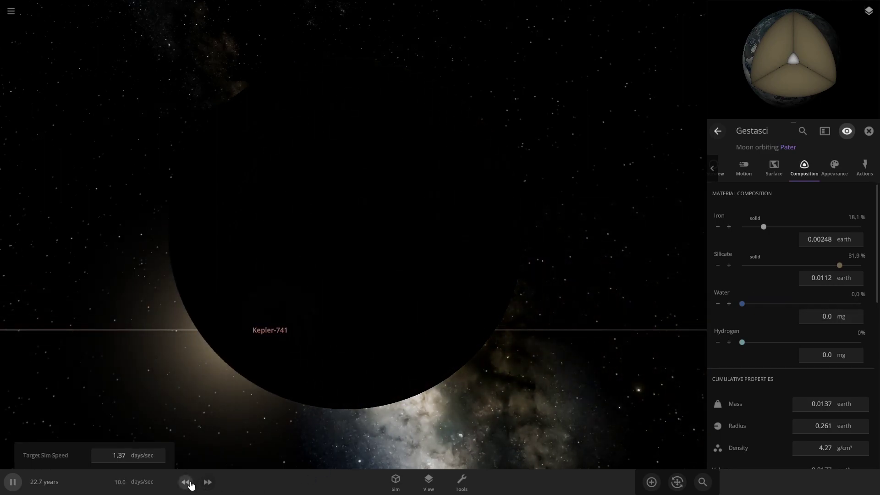
right_drag(304, 346, 441, 383)
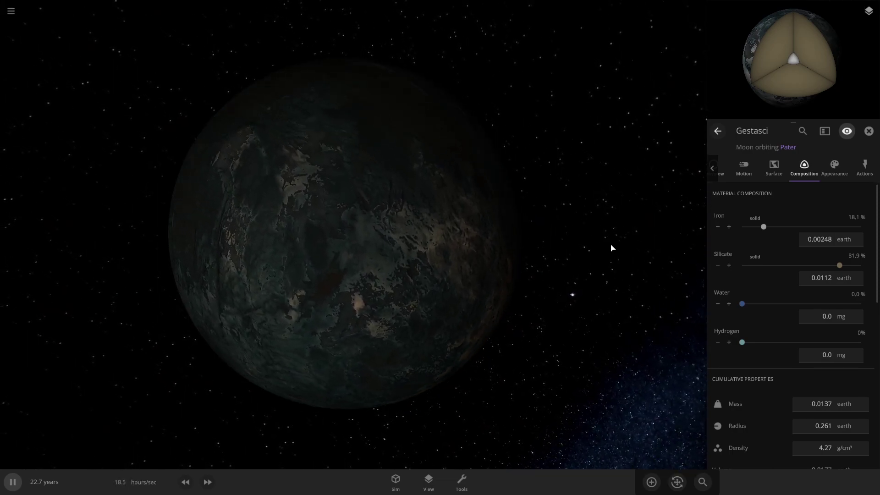
Try showing city lights on the surface of the moon Gestasci
click(847, 166)
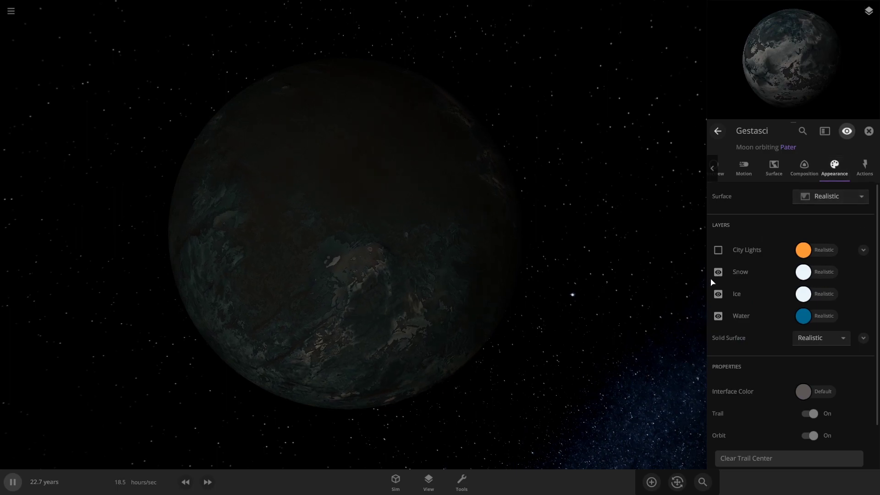
click(722, 254)
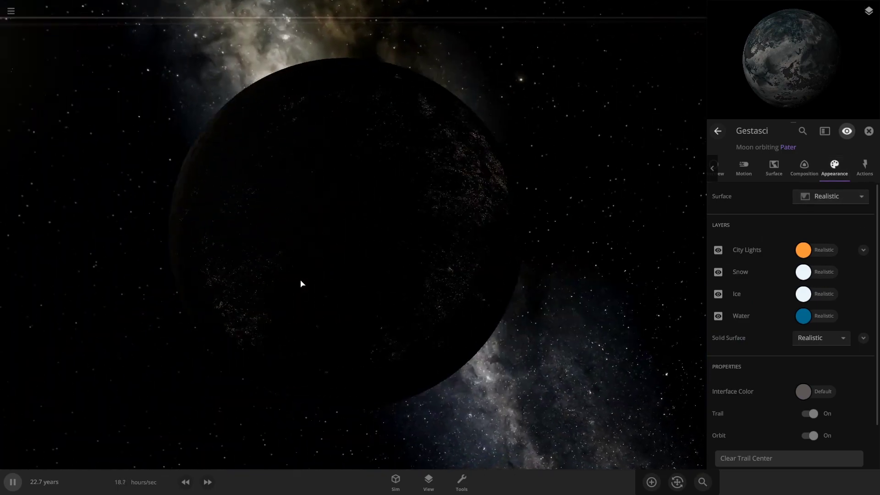
click(722, 253)
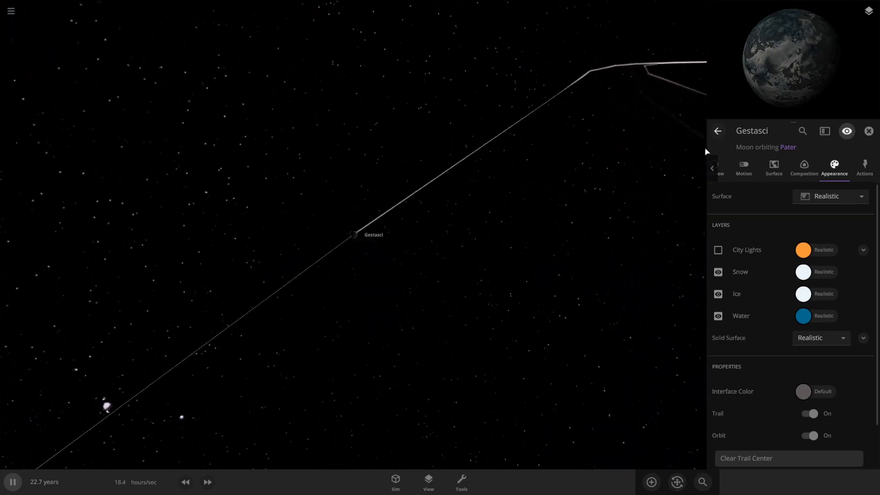
Check the overview properties of the moon Gestasci and its position relative to Pater
click(718, 169)
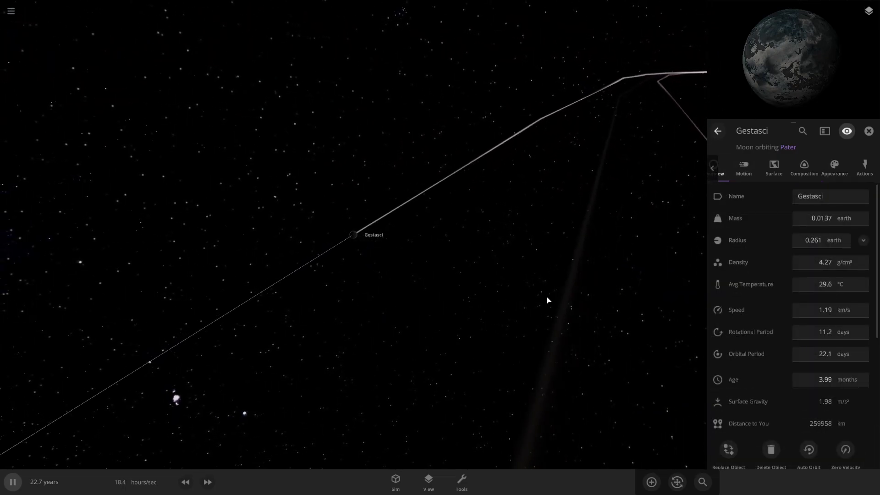
drag(458, 264, 466, 219)
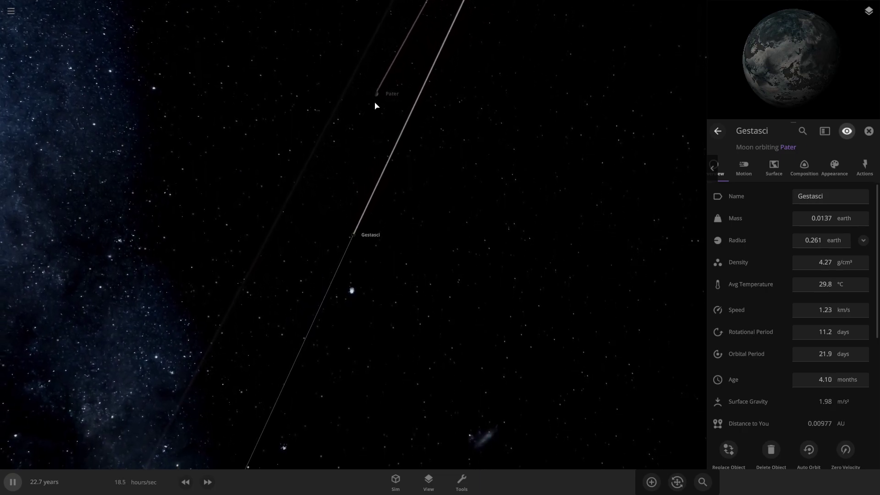
Close the moon's properties and centre the view on the planet Pater
click(370, 94)
click(449, 204)
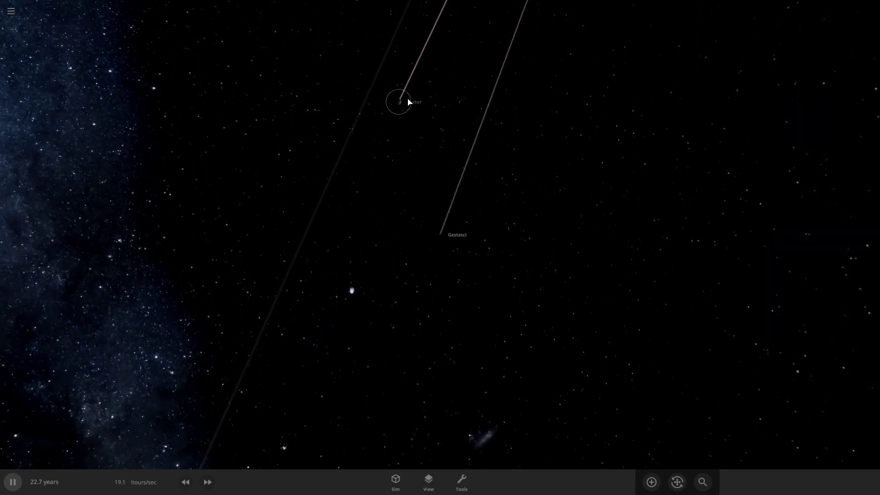
double_click(400, 102)
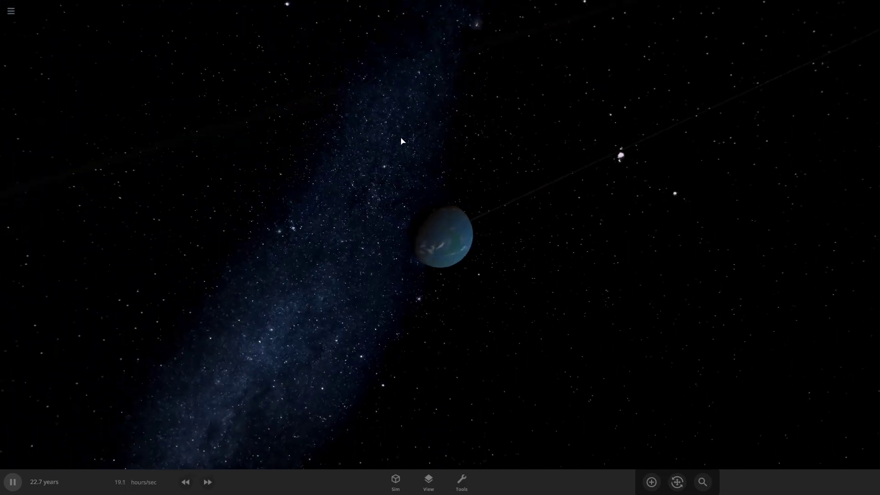
Add a ring of the Realistic type to the planet Pater and view the whole ring
click(657, 488)
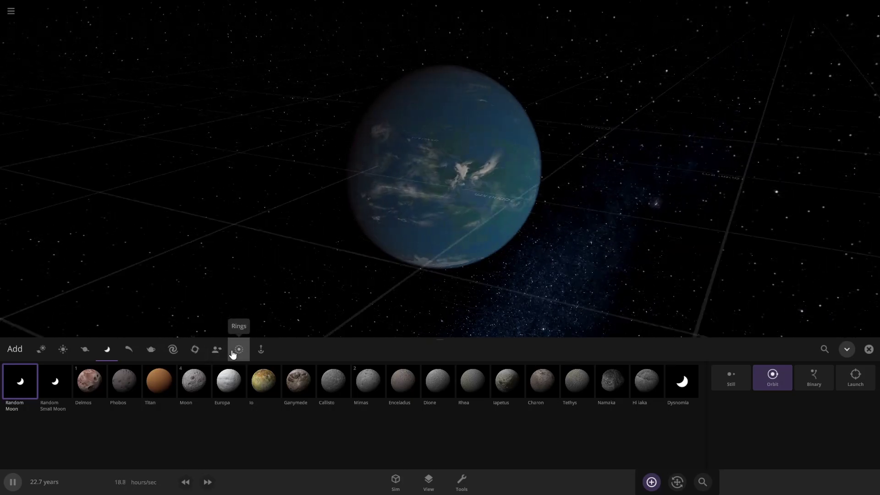
click(238, 350)
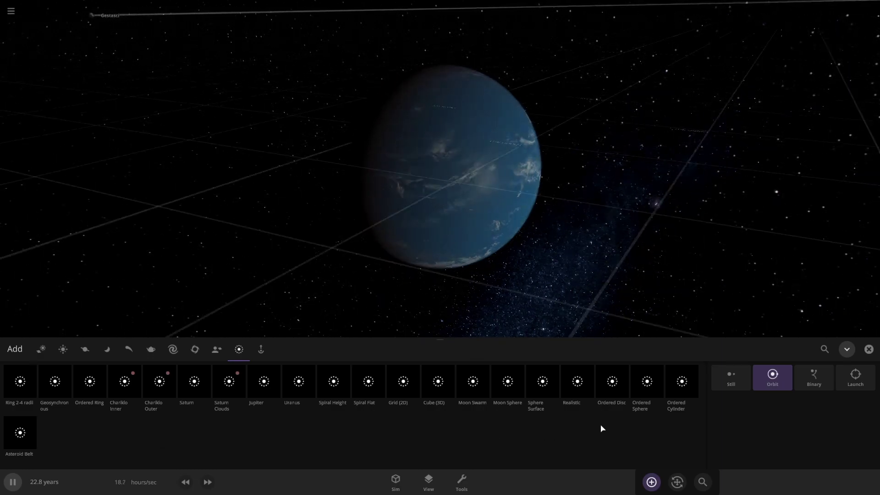
click(573, 387)
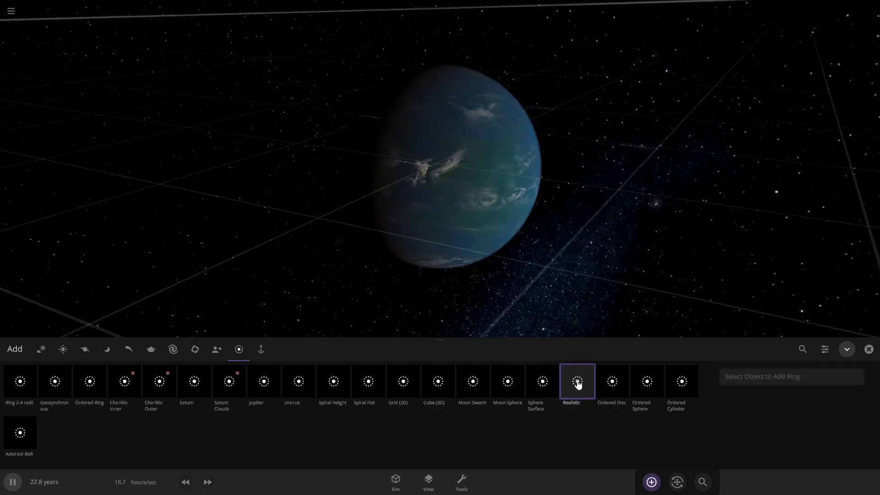
mouse_move(486, 174)
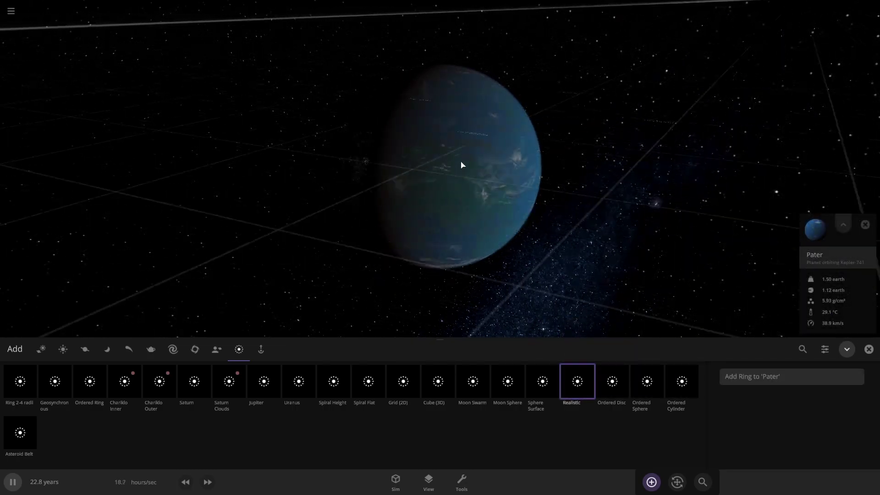
click(747, 377)
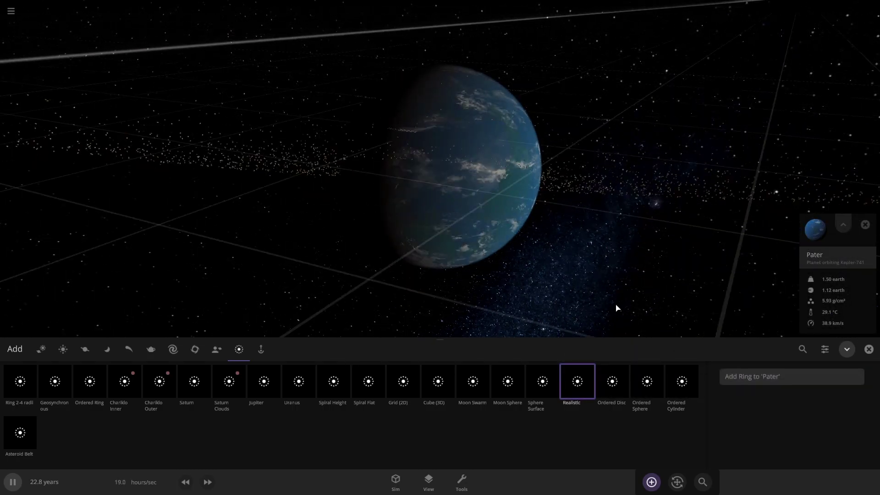
right_drag(590, 274, 456, 285)
scroll(456, 286, down, 3)
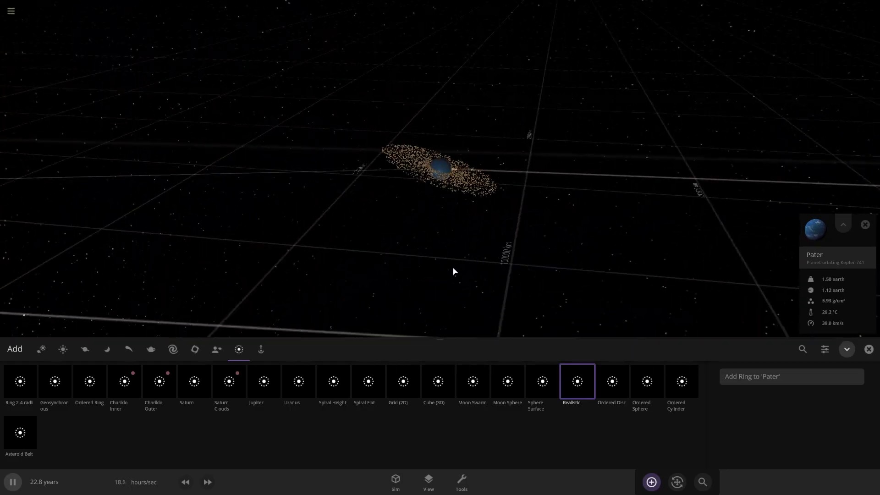
Try adding the Jupiter ring preset and the Saturn ring preset to the planet Pater
right_drag(384, 262, 235, 173)
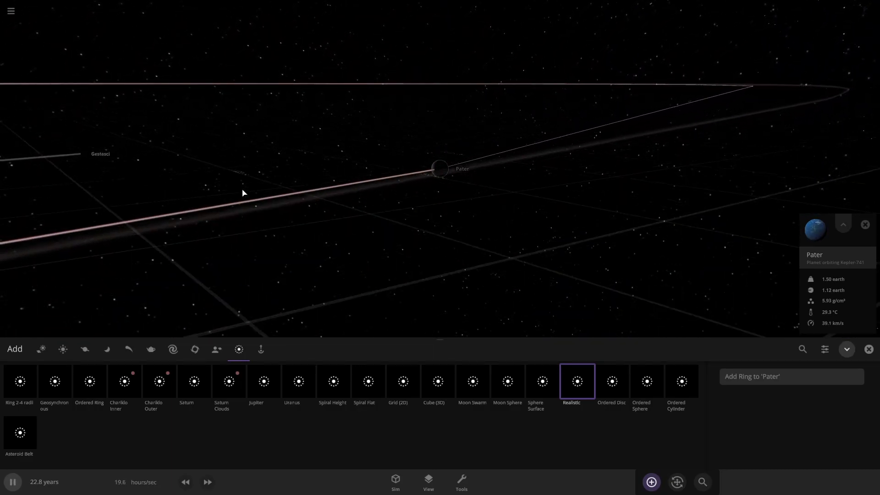
click(738, 378)
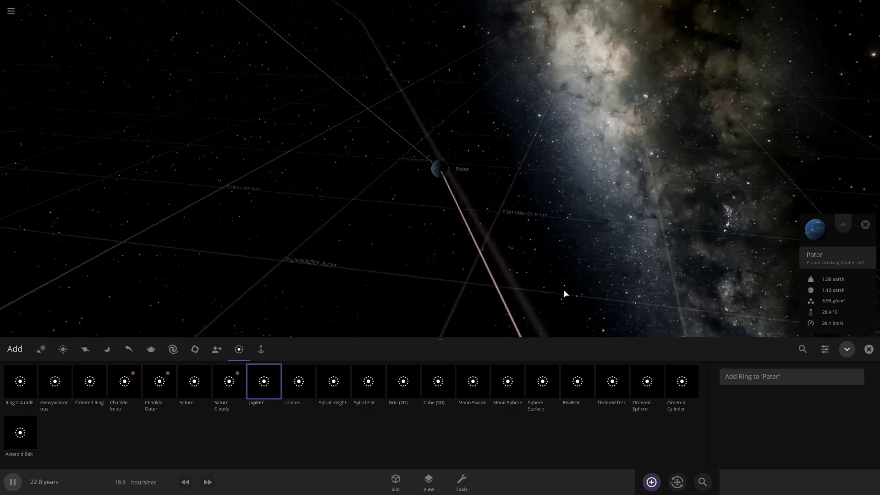
click(199, 383)
click(738, 377)
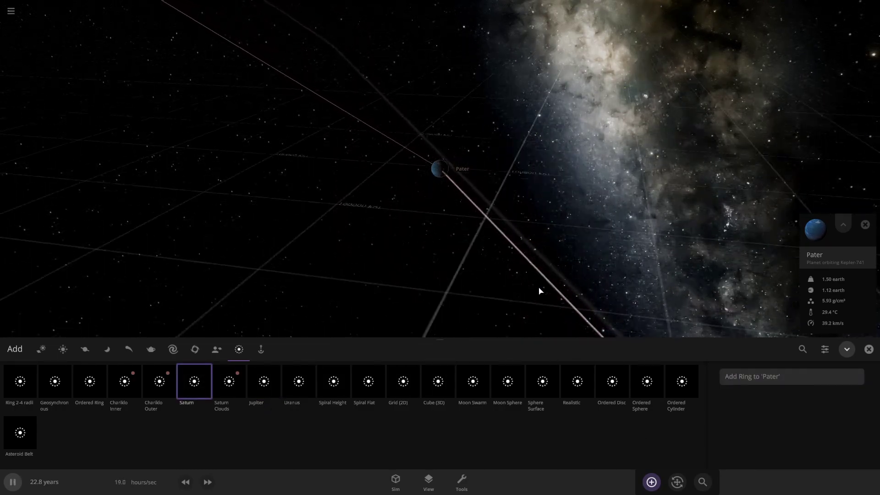
Examine the star Kepler-741 from several angles and up close
scroll(480, 267, up, 4)
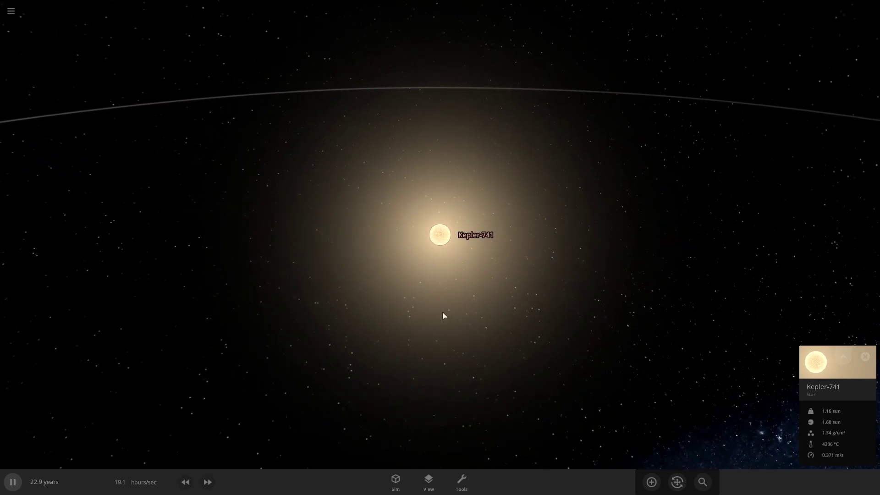
right_drag(506, 300, 653, 277)
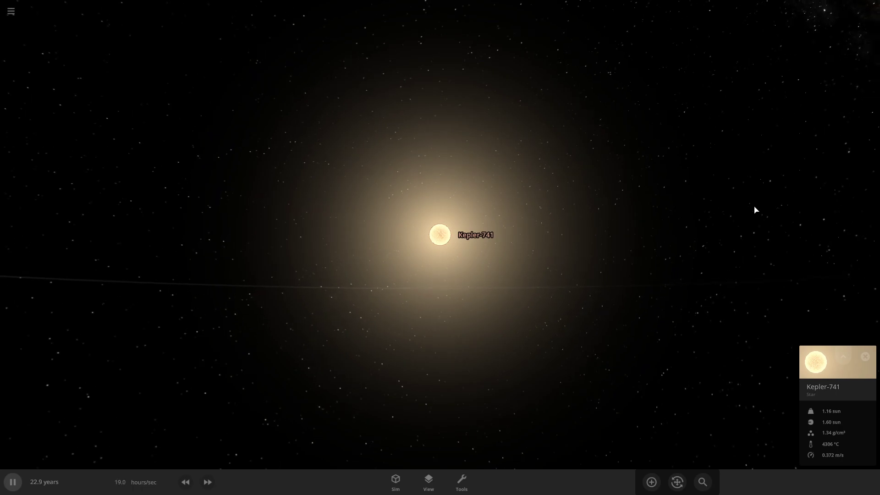
right_drag(579, 351, 431, 328)
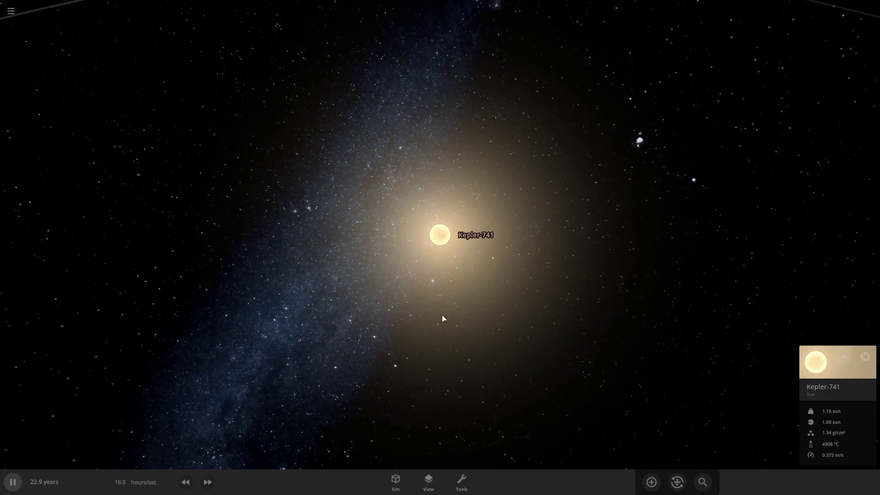
scroll(462, 300, up, 8)
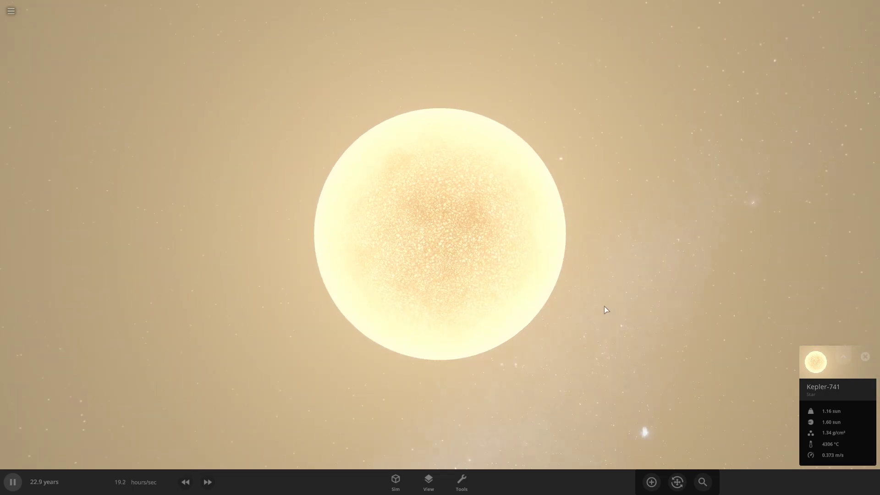